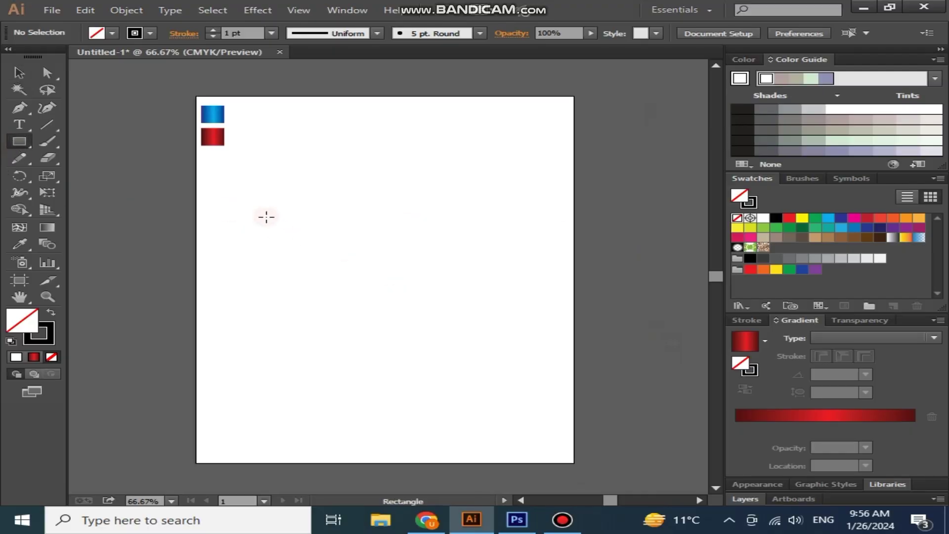
Draw a rectangle and round its two right corners to 90 pt into a D shape
{"action": "left_click_drag", "start_coordinate": [289, 228], "coordinate": [446, 303]}
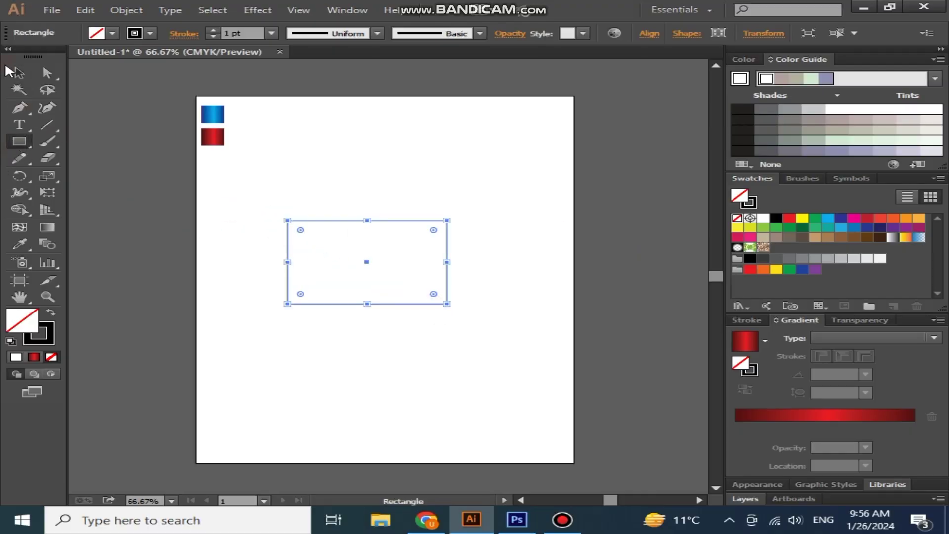
{"action": "key", "text": "a"}
{"action": "left_click_drag", "start_coordinate": [509, 184], "coordinate": [358, 344]}
{"action": "left_click_drag", "start_coordinate": [434, 230], "coordinate": [262, 237]}
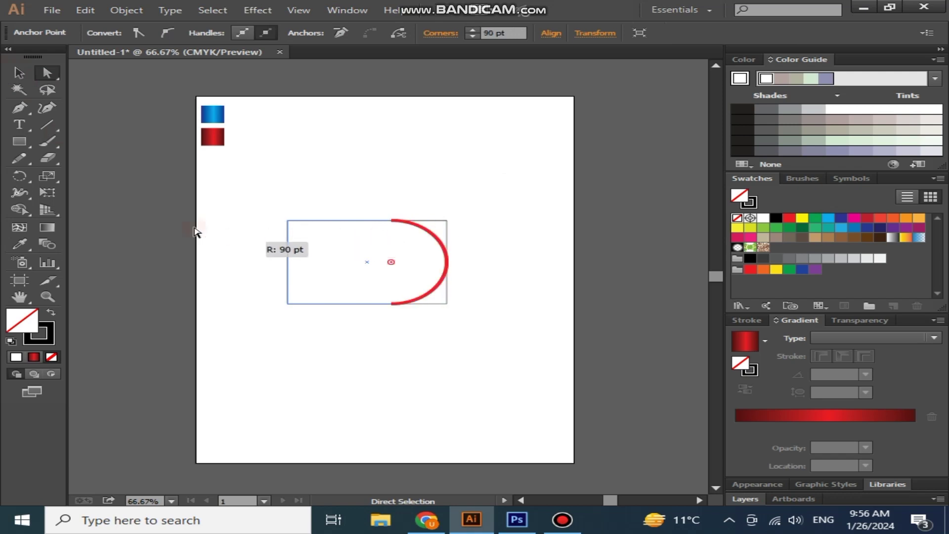
Add an inset outline inside the D shape with Offset Path at -44 pt
{"action": "left_click", "coordinate": [18, 74]}
{"action": "left_click", "coordinate": [122, 10]}
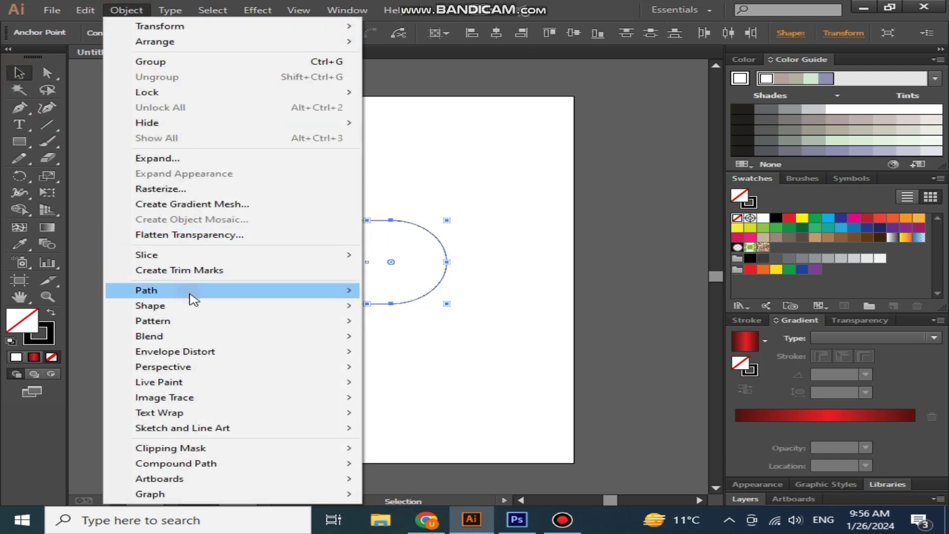
{"action": "left_click", "coordinate": [388, 307]}
{"action": "left_click", "coordinate": [380, 296]}
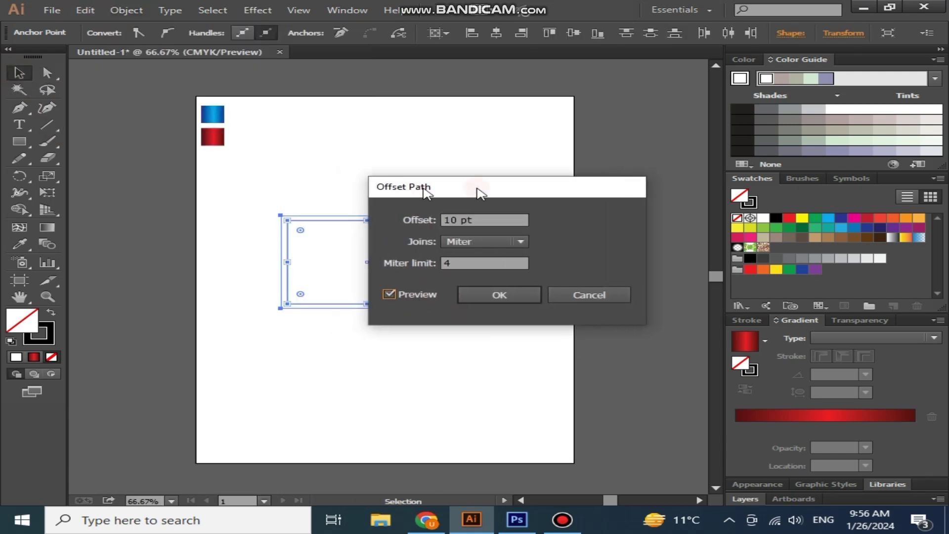
{"action": "left_click_drag", "start_coordinate": [443, 191], "coordinate": [587, 191]}
{"action": "key", "text": "Down"}
{"action": "key", "text": "Down"}
{"action": "key", "text": "Down"}
{"action": "key", "text": "Down"}
{"action": "key", "text": "Down"}
{"action": "key", "text": "Down"}
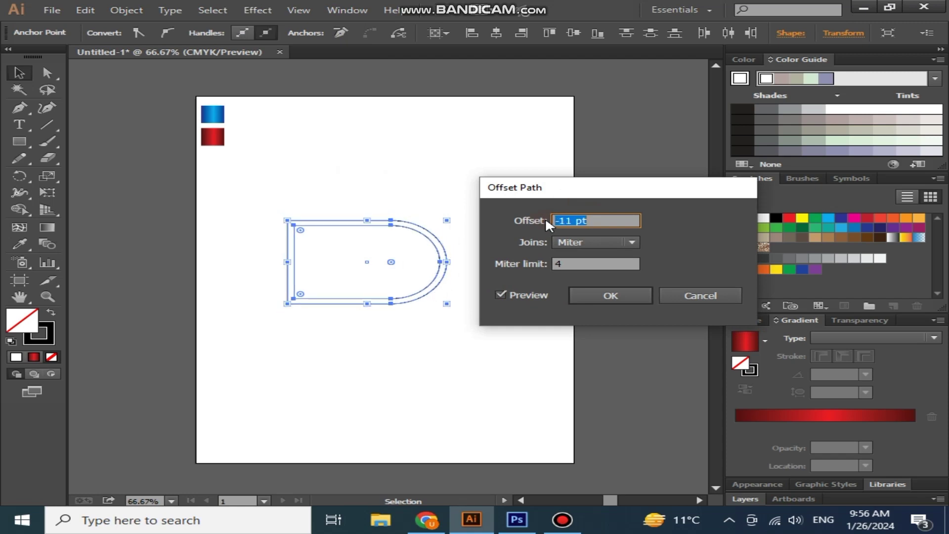
{"action": "key", "text": "Down"}
{"action": "key", "text": "Down"}
{"action": "key", "text": "Down"}
{"action": "key", "text": "Down"}
{"action": "key", "text": "Down"}
{"action": "key", "text": "Down"}
{"action": "key", "text": "Down"}
{"action": "key", "text": "Down"}
{"action": "key", "text": "Down"}
{"action": "key", "text": "Up"}
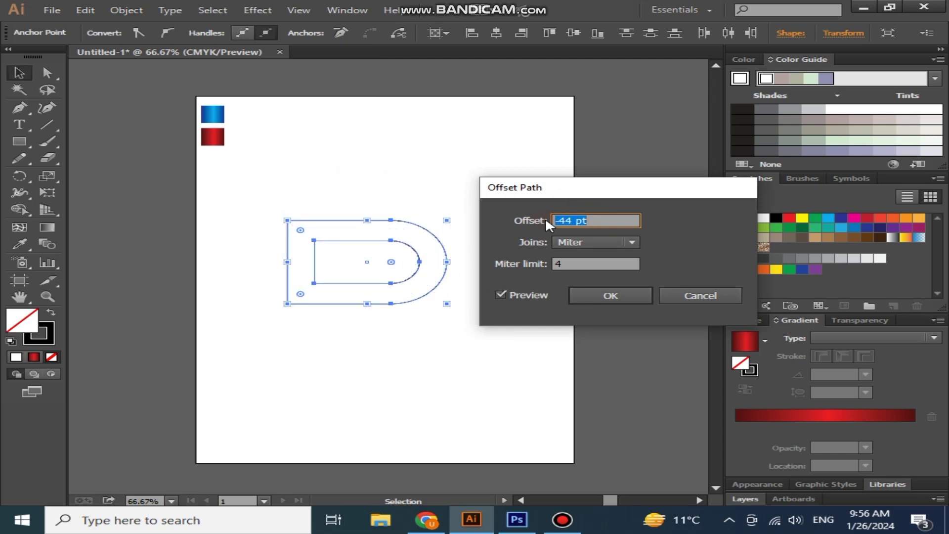
{"action": "left_click", "coordinate": [595, 292]}
{"action": "left_click", "coordinate": [353, 259]}
{"action": "scroll", "coordinate": [353, 260], "scroll_direction": "up", "scroll_amount": 1}
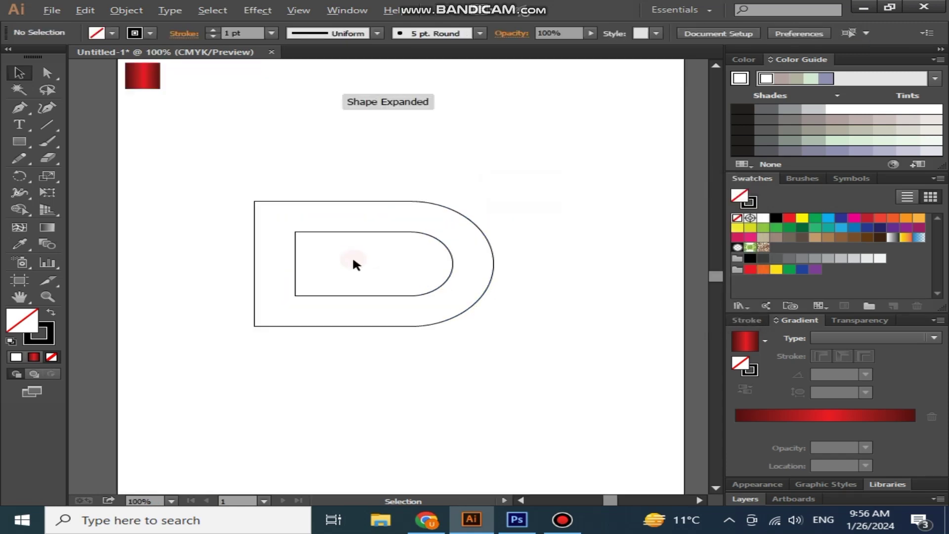
Draw a tall stem rectangle at the D's left edge and duplicate it to the right
{"action": "left_click", "coordinate": [10, 147]}
{"action": "left_click_drag", "start_coordinate": [253, 201], "coordinate": [295, 398]}
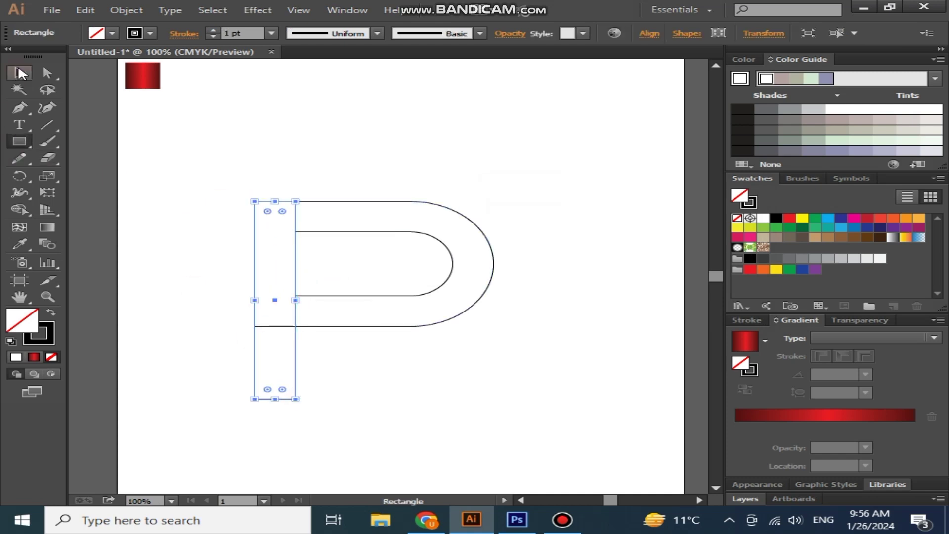
{"action": "key", "text": "v"}
{"action": "left_click", "coordinate": [303, 228]}
{"action": "mouse_move", "coordinate": [291, 346]}
{"action": "left_mouse_down"}
{"action": "mouse_move", "coordinate": [348, 350]}
{"action": "mouse_move", "coordinate": [435, 336]}
{"action": "mouse_move", "coordinate": [417, 334]}
{"action": "left_mouse_up"}
Rotate the copied rectangle 28° into the R's slanted leg beneath the bowl
{"action": "key", "text": "ctrl+equal"}
{"action": "left_click_drag", "start_coordinate": [423, 427], "coordinate": [493, 381]}
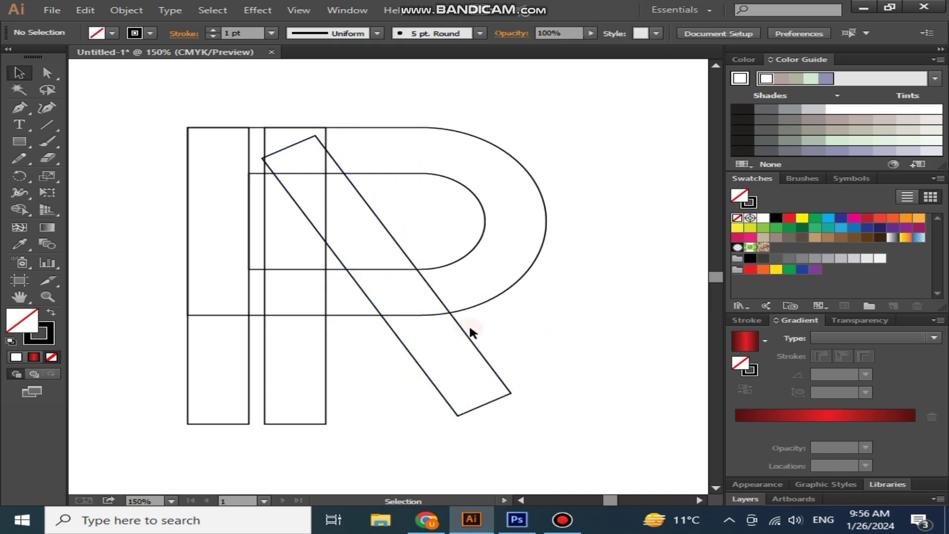
{"action": "left_click_drag", "start_coordinate": [467, 326], "coordinate": [504, 382]}
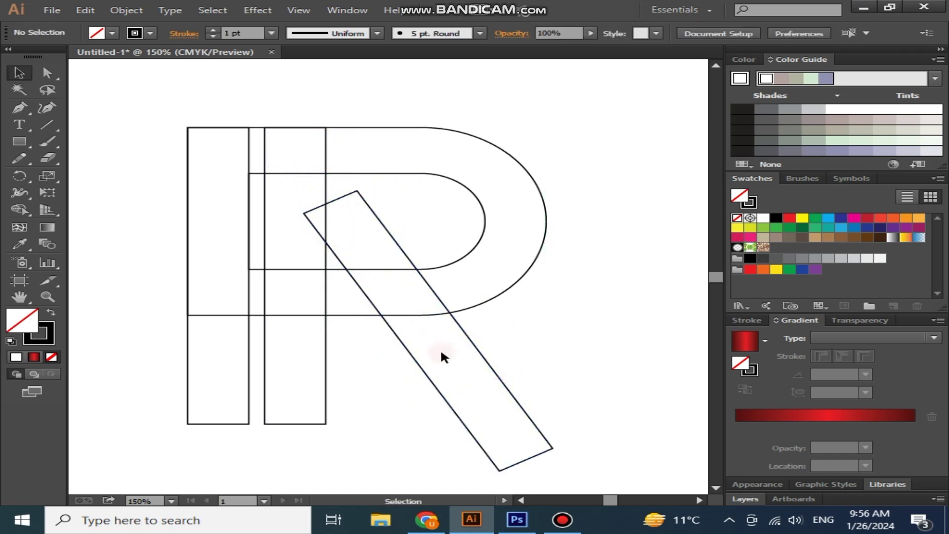
{"action": "left_click", "coordinate": [440, 348]}
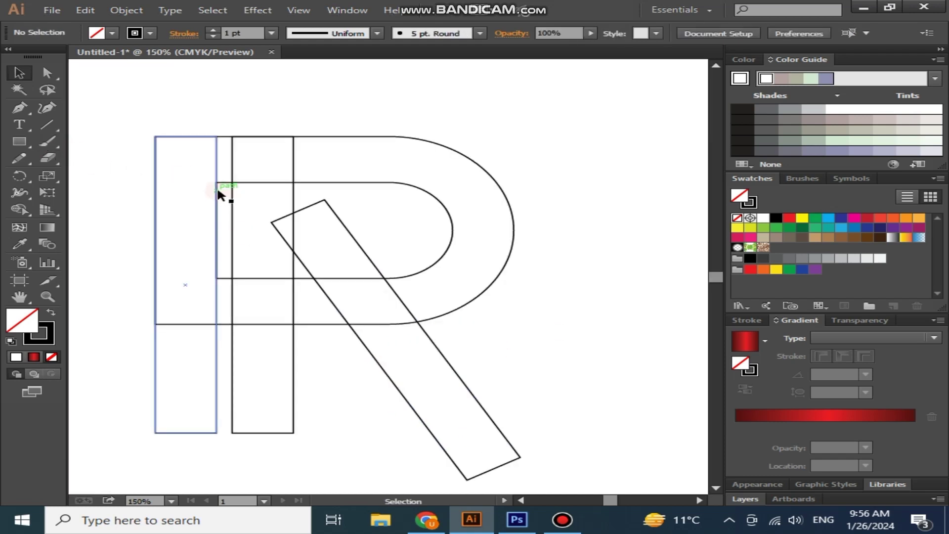
Draw a long horizontal bar along the top of the letters
{"action": "left_click", "coordinate": [218, 191]}
{"action": "left_click", "coordinate": [98, 141]}
{"action": "key", "text": "ctrl+minus"}
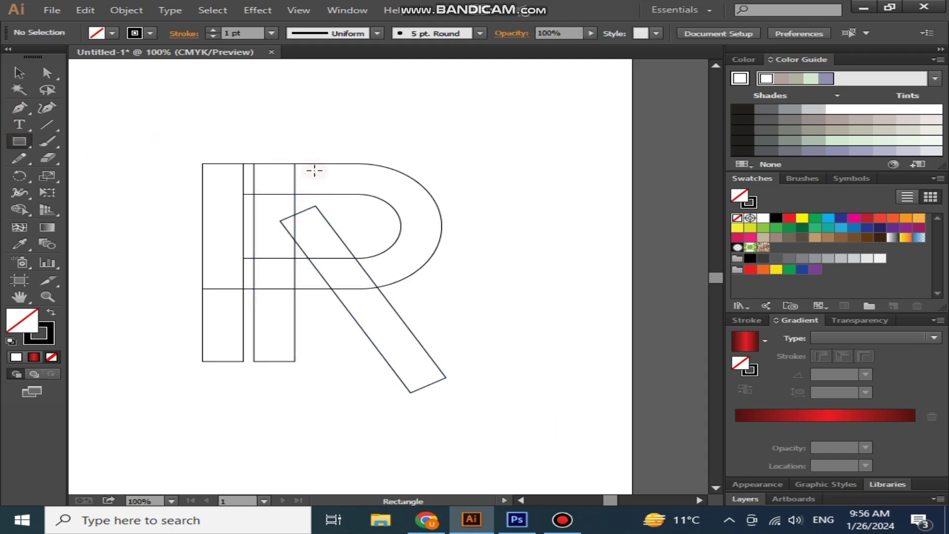
{"action": "mouse_move", "coordinate": [315, 164]}
{"action": "left_mouse_down"}
{"action": "mouse_move", "coordinate": [124, 197]}
{"action": "mouse_move", "coordinate": [89, 181]}
{"action": "left_mouse_up"}
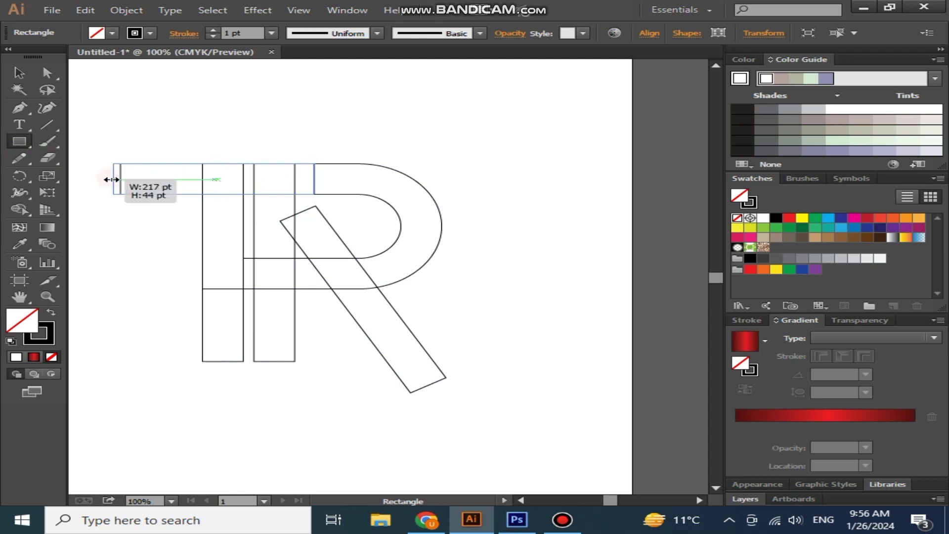
Select all outlines and Shape Builder-merge the top bar, bowl, stem, leg and T stem into one shape
{"action": "left_click", "coordinate": [20, 73]}
{"action": "left_click", "coordinate": [387, 187]}
{"action": "key", "text": "ctrl+a"}
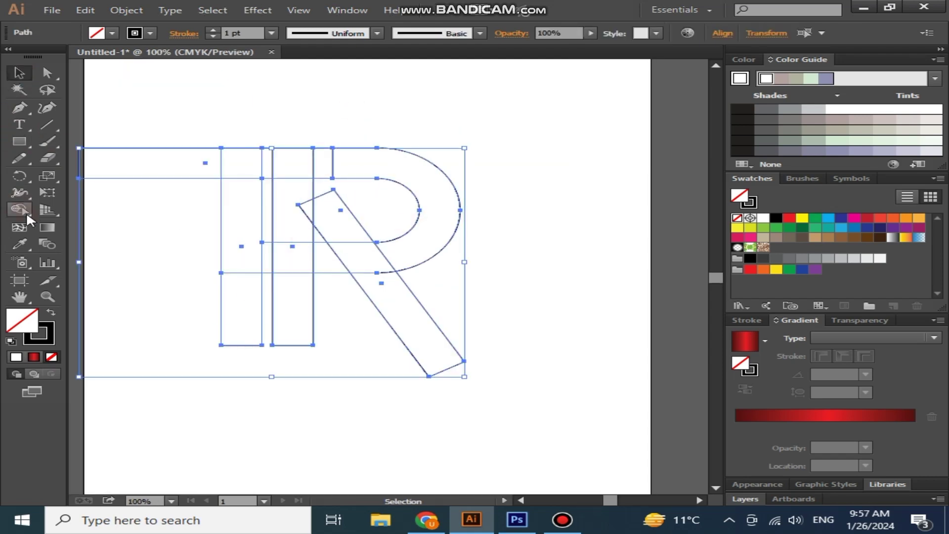
{"action": "left_click", "coordinate": [25, 211]}
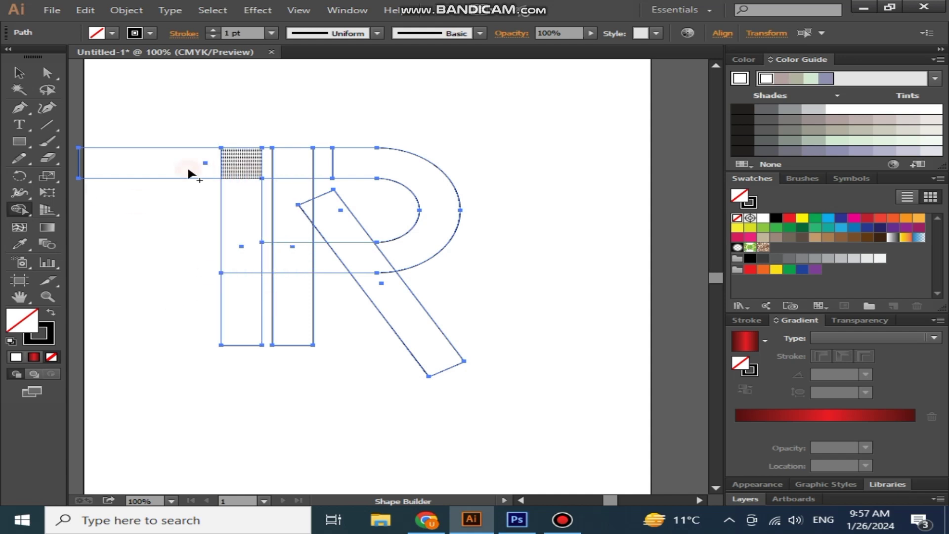
{"action": "left_click_drag", "start_coordinate": [199, 170], "coordinate": [345, 165]}
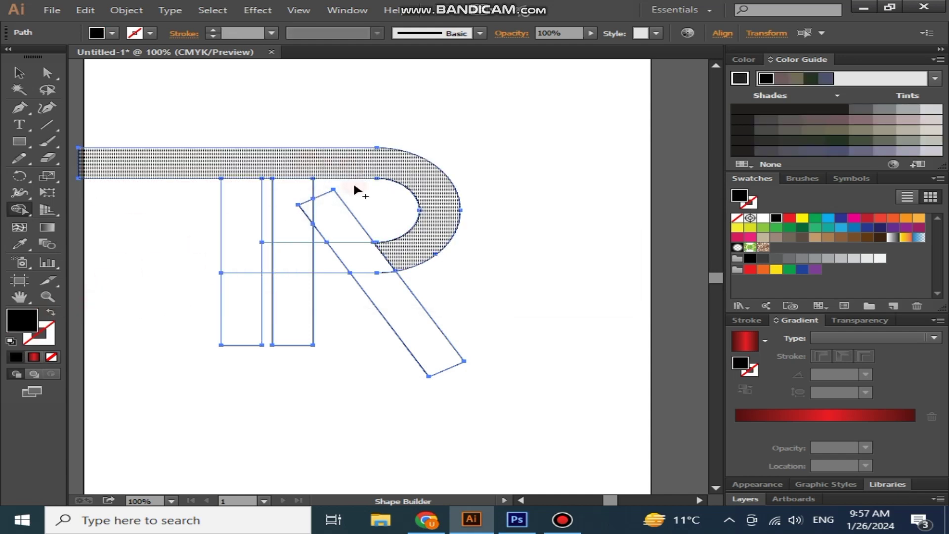
{"action": "mouse_move", "coordinate": [362, 197]}
{"action": "left_mouse_down"}
{"action": "mouse_move", "coordinate": [272, 225]}
{"action": "mouse_move", "coordinate": [295, 223]}
{"action": "left_mouse_up"}
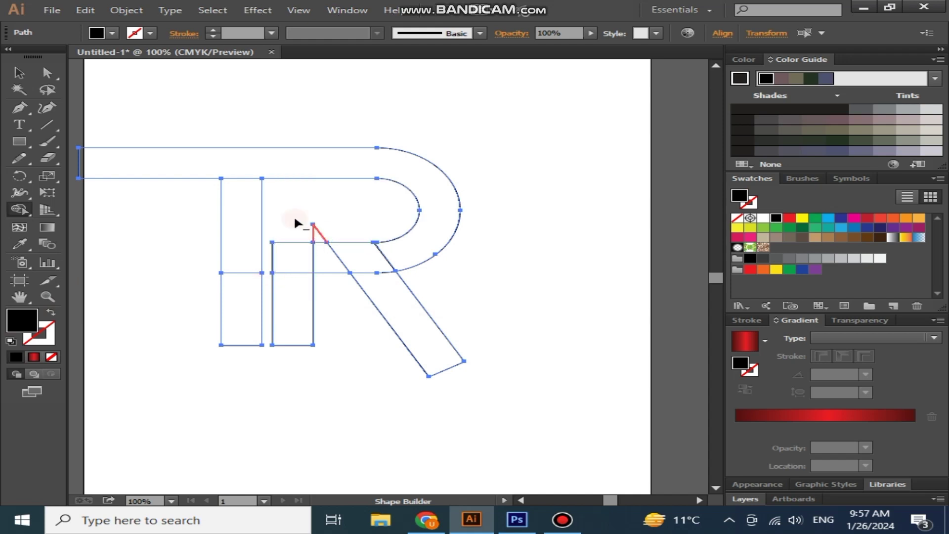
{"action": "left_click_drag", "start_coordinate": [306, 266], "coordinate": [413, 264]}
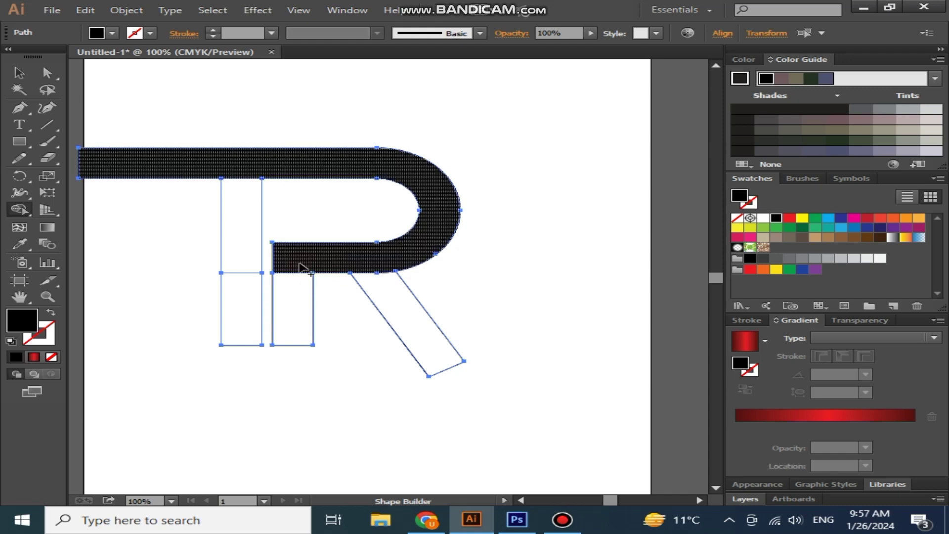
{"action": "left_click_drag", "start_coordinate": [302, 268], "coordinate": [408, 322]}
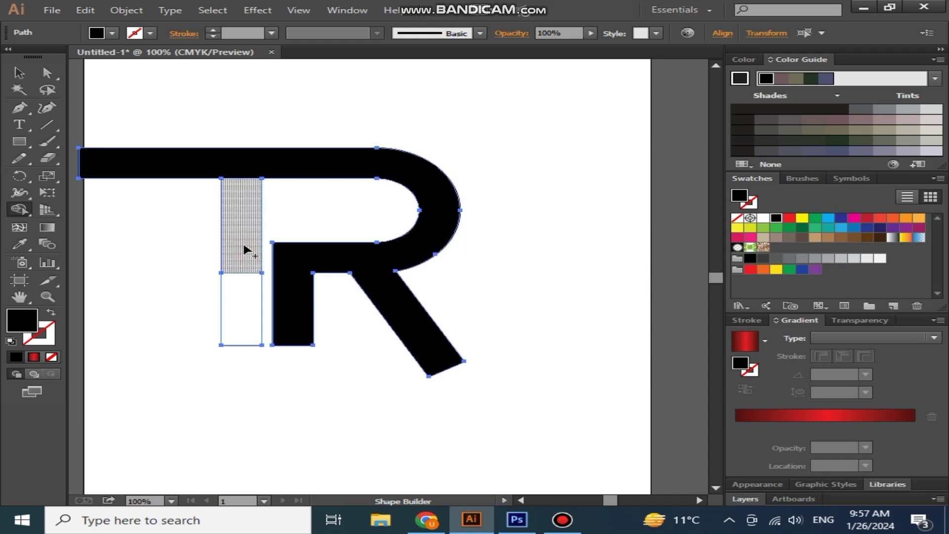
{"action": "left_click_drag", "start_coordinate": [242, 261], "coordinate": [241, 316]}
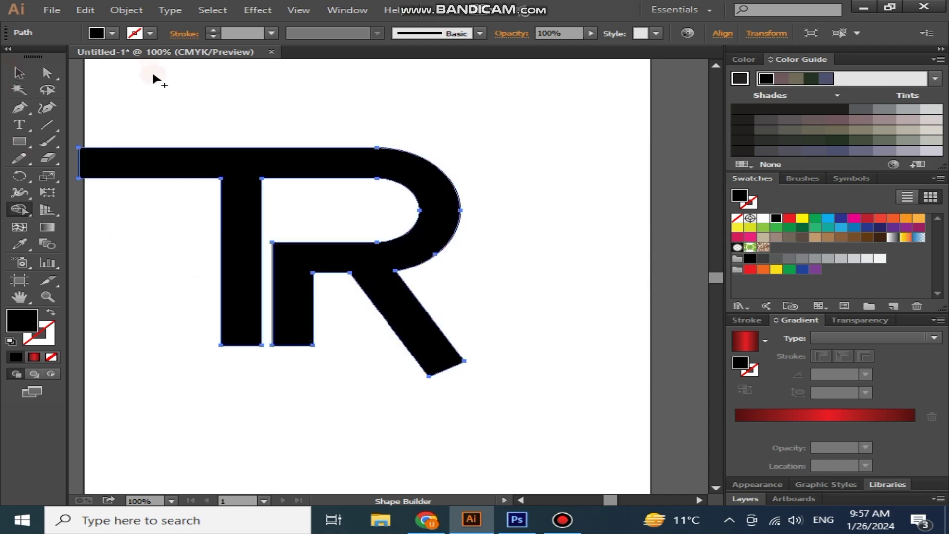
Draw a curved Pen path across the R's bowl
{"action": "key", "text": "v"}
{"action": "left_click", "coordinate": [126, 127]}
{"action": "left_click", "coordinate": [20, 109]}
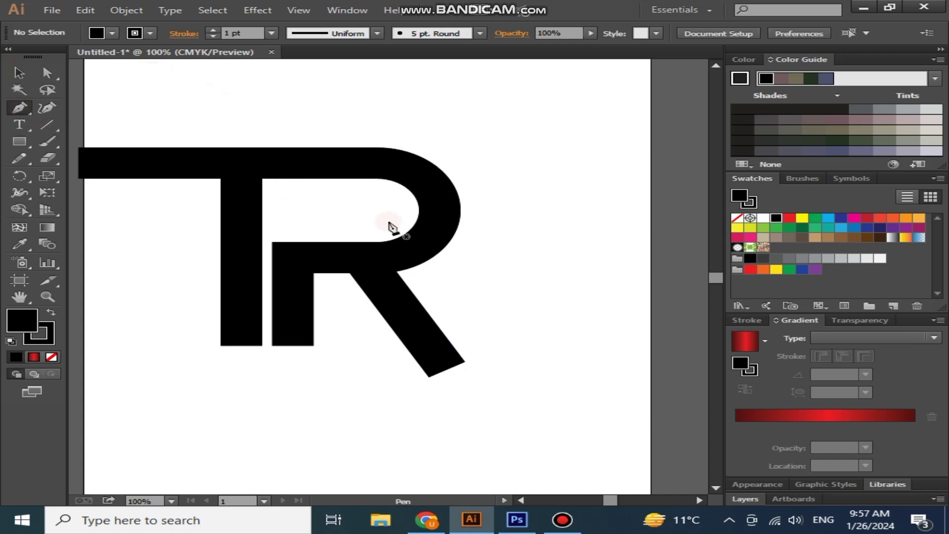
{"action": "left_click_drag", "start_coordinate": [399, 223], "coordinate": [476, 162]}
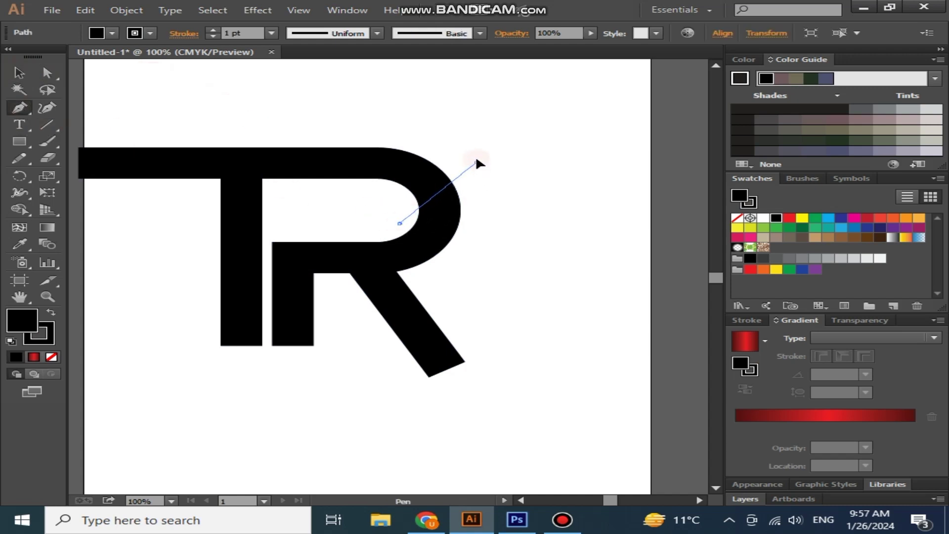
{"action": "left_click_drag", "start_coordinate": [494, 105], "coordinate": [495, 105]}
{"action": "key", "text": "v"}
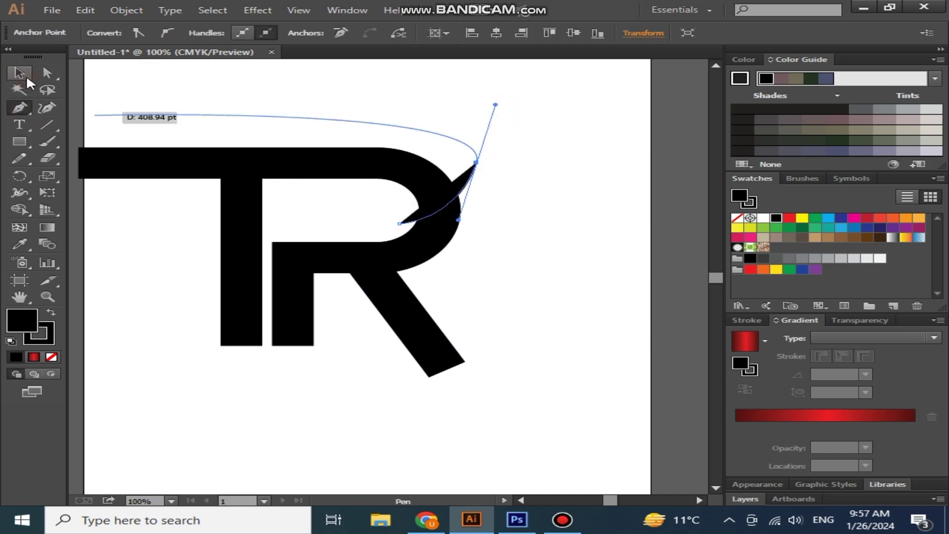
Give the curve no fill and a 15 pt stroke, then expand it into a shape
{"action": "left_click", "coordinate": [51, 357]}
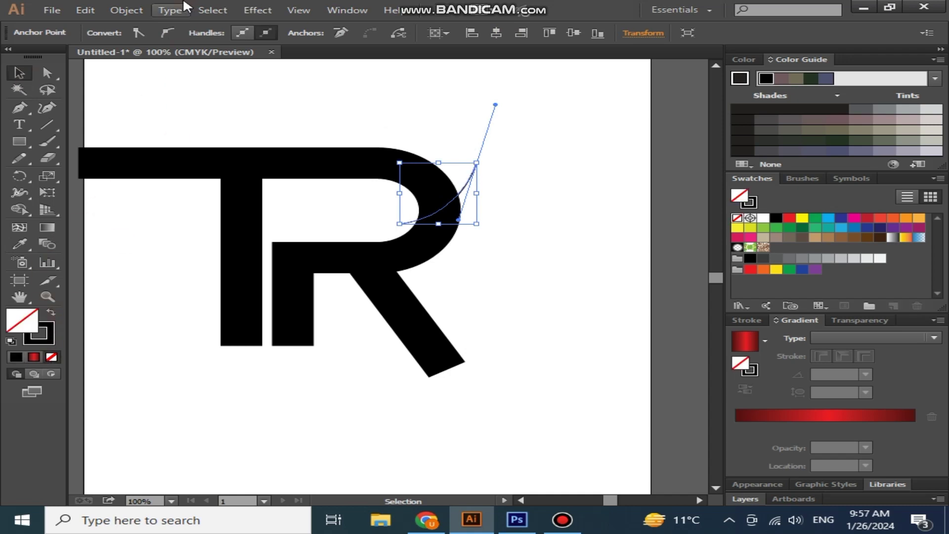
{"action": "left_click", "coordinate": [251, 89]}
{"action": "left_click_drag", "start_coordinate": [490, 129], "coordinate": [475, 174]}
{"action": "left_click", "coordinate": [212, 30]}
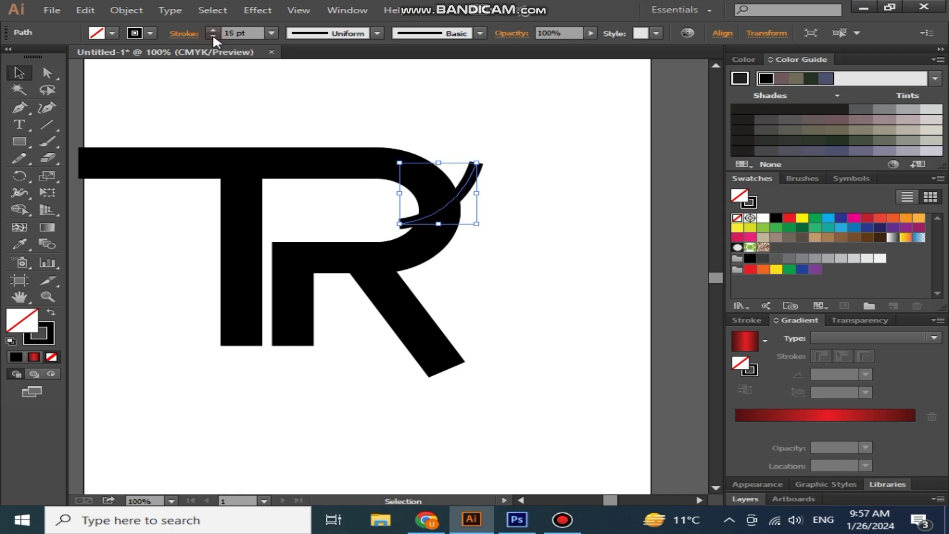
{"action": "left_click", "coordinate": [212, 35]}
{"action": "left_click", "coordinate": [126, 10]}
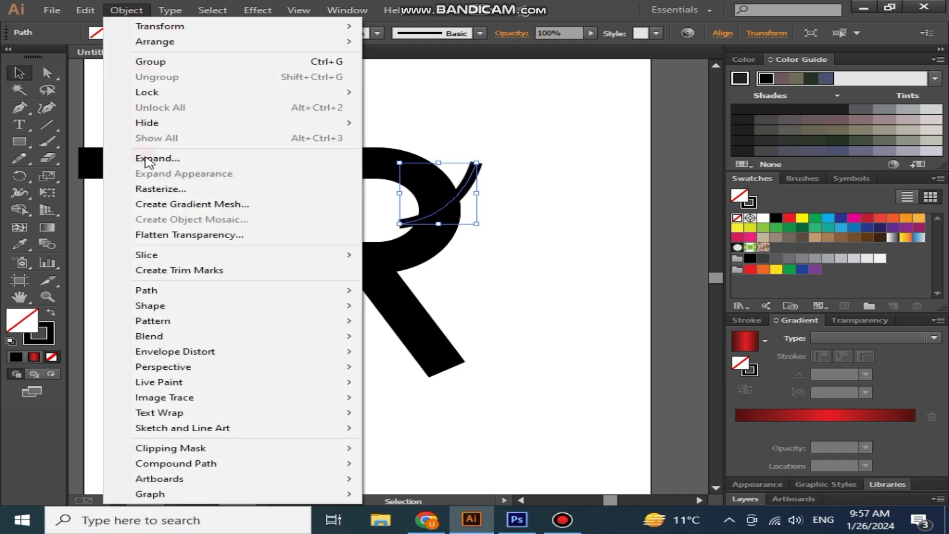
{"action": "left_click", "coordinate": [148, 153]}
{"action": "left_click", "coordinate": [429, 336]}
Use Shape Builder to remove the curve piece crossing the R's bowl
{"action": "key", "text": "ctrl+shift+a"}
{"action": "key", "text": "ctrl+a"}
{"action": "key", "text": "shift+m"}
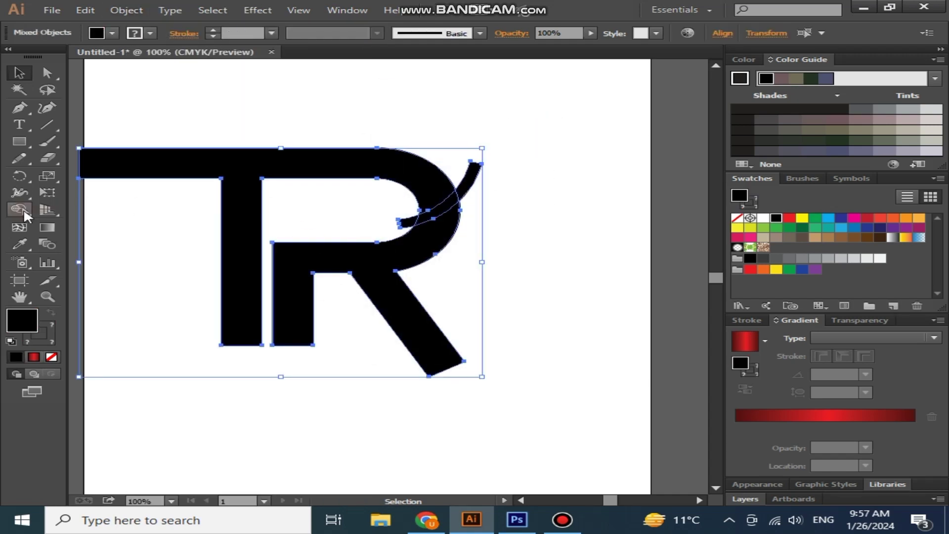
{"action": "left_click", "coordinate": [452, 210], "text": "alt"}
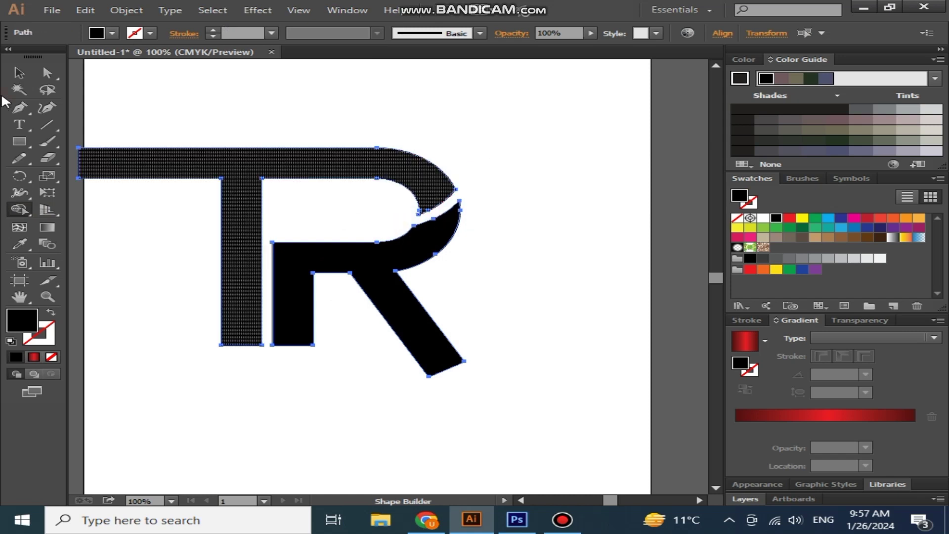
Group all the TR letter pieces together
{"action": "key", "text": "v"}
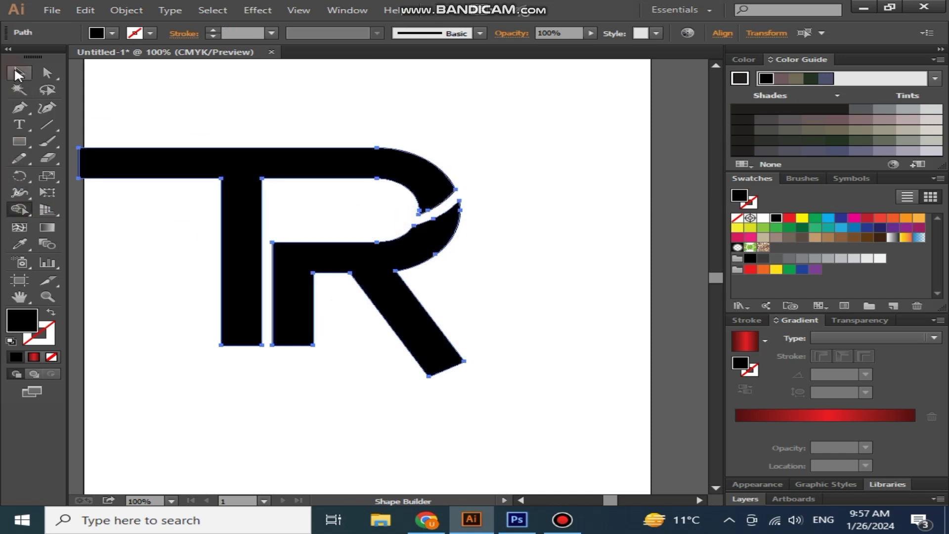
{"action": "key", "text": "ctrl+shift+a"}
{"action": "key", "text": "ctrl+minus"}
{"action": "key", "text": "ctrl+a"}
{"action": "key", "text": "ctrl+g"}
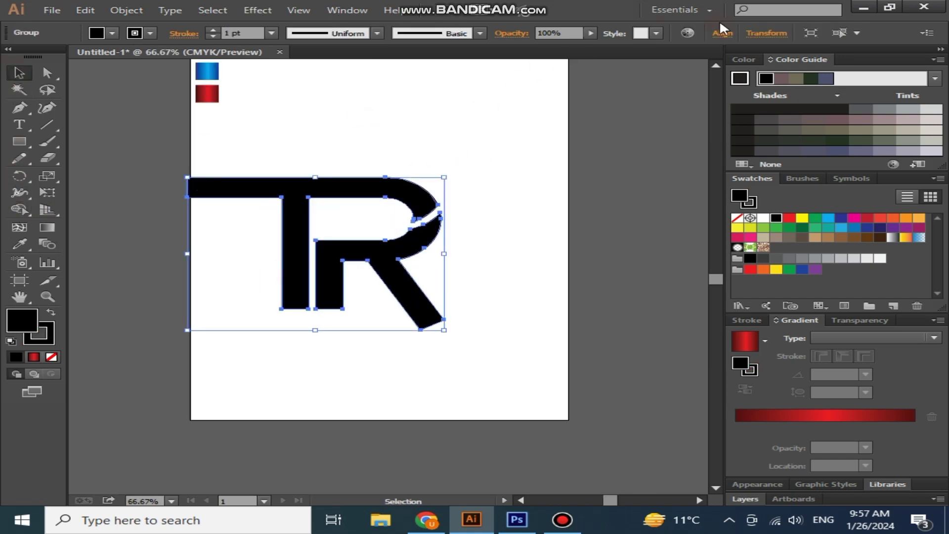
{"action": "left_click", "coordinate": [723, 33]}
Align the letter pieces along their right edges and centre the letters in view
{"action": "left_click", "coordinate": [602, 68]}
{"action": "left_click", "coordinate": [442, 93]}
{"action": "key", "text": "ctrl+plus"}
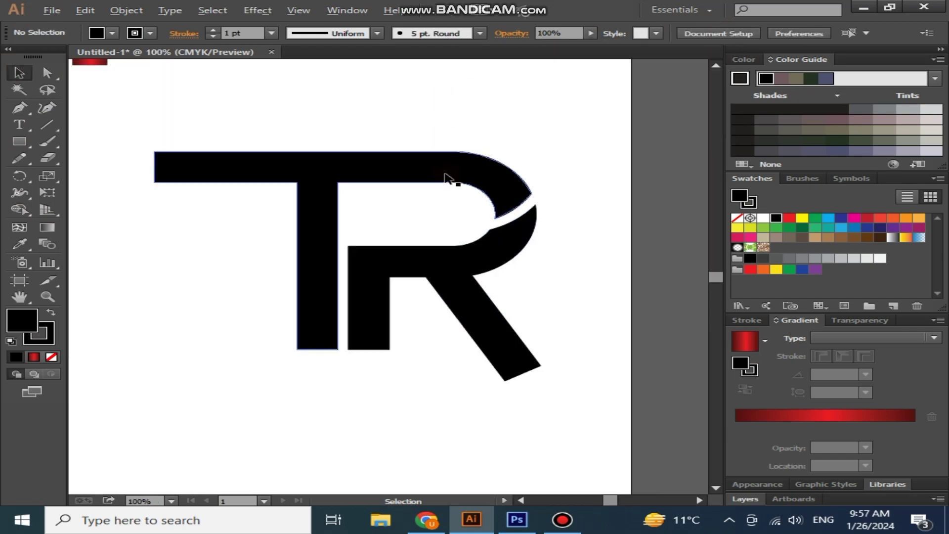
{"action": "left_click_drag", "start_coordinate": [384, 122], "coordinate": [391, 142]}
Draw a large unfilled circle over the TR letters and shrink it slightly
{"action": "left_click_drag", "start_coordinate": [19, 141], "coordinate": [84, 173]}
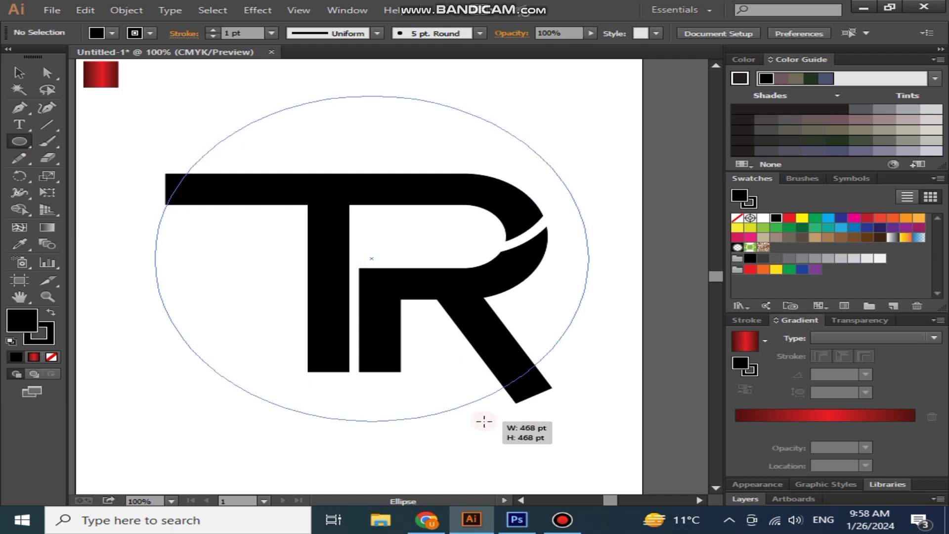
{"action": "left_click_drag", "start_coordinate": [372, 259], "coordinate": [587, 421]}
{"action": "key", "text": "v"}
{"action": "left_click", "coordinate": [53, 355]}
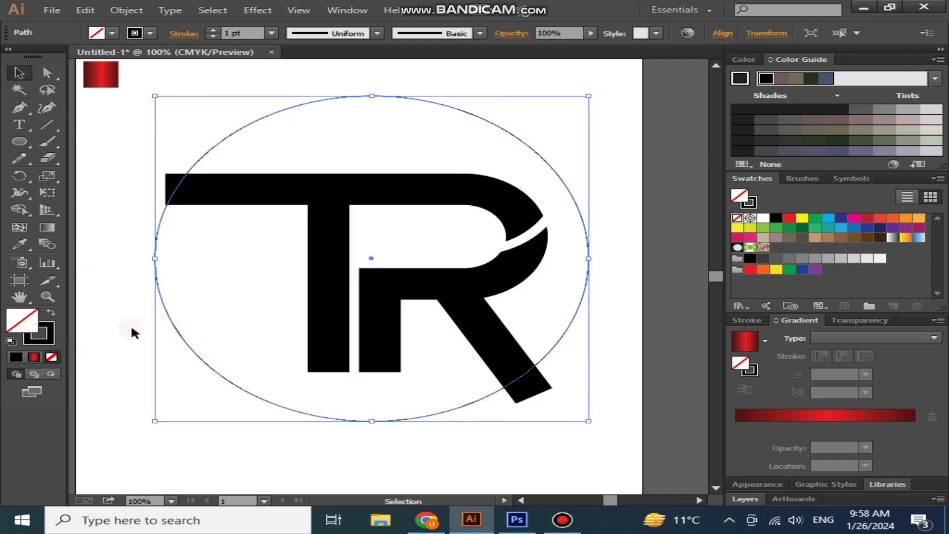
{"action": "left_click_drag", "start_coordinate": [588, 95], "coordinate": [572, 103]}
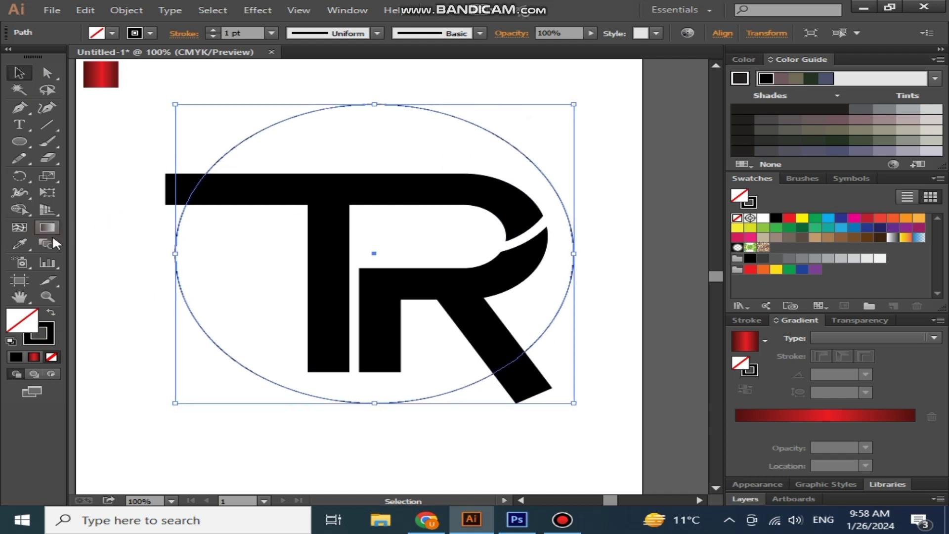
Set the circle's stroke weight to 29 pt and nudge the ring slightly right
{"action": "left_click", "coordinate": [215, 31]}
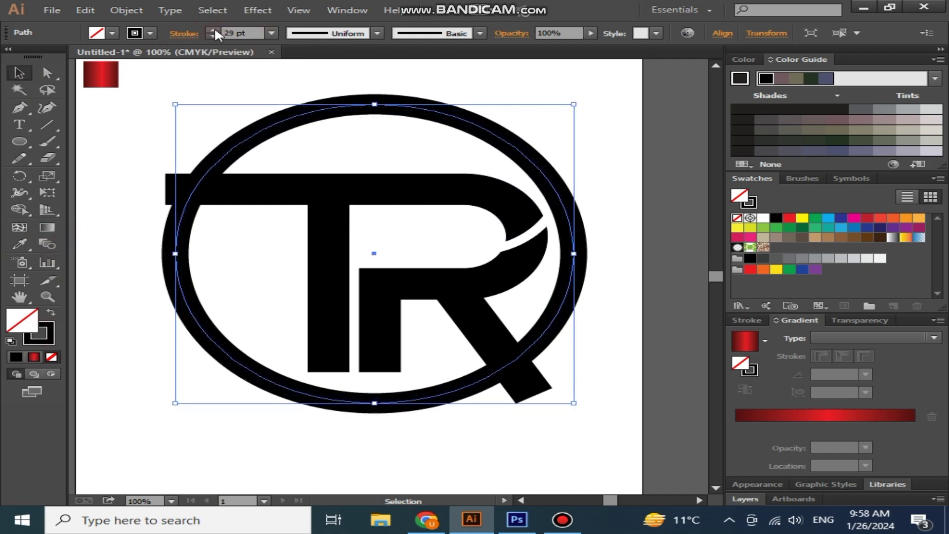
{"action": "left_click", "coordinate": [47, 280]}
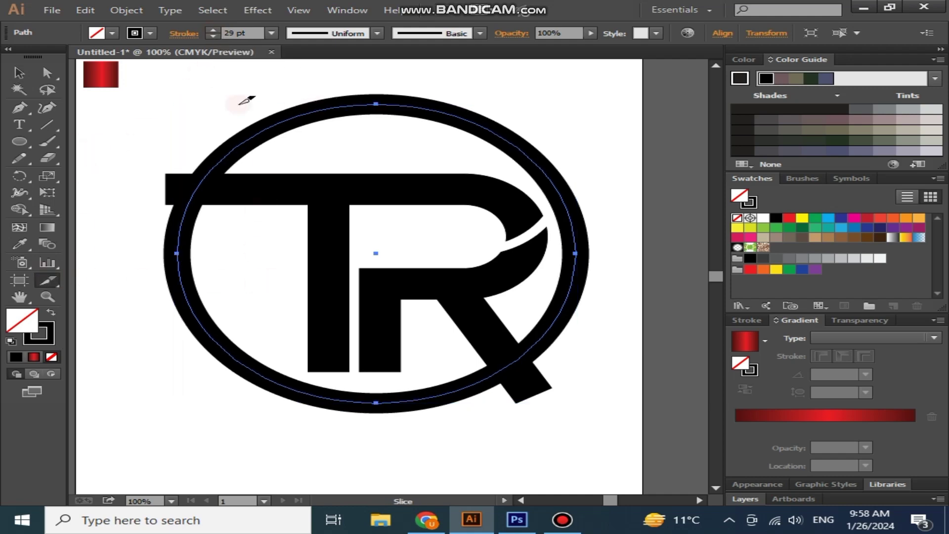
{"action": "key", "text": "Right"}
{"action": "key", "text": "Right"}
Expand the ring's stroke into a filled shape, then select the TR letters alone
{"action": "key", "text": "ctrl+a"}
{"action": "left_click", "coordinate": [126, 10]}
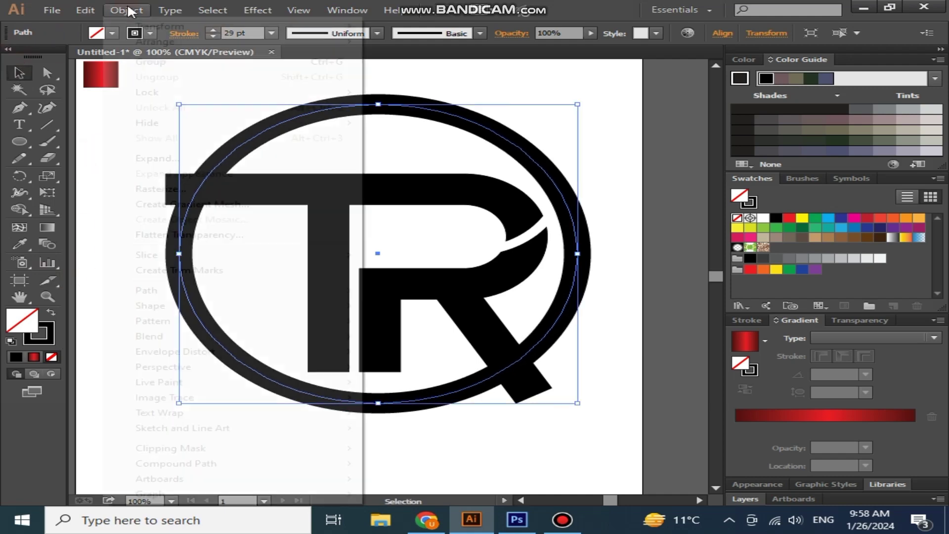
{"action": "left_click", "coordinate": [151, 156]}
{"action": "left_click", "coordinate": [432, 335]}
{"action": "left_click", "coordinate": [564, 163]}
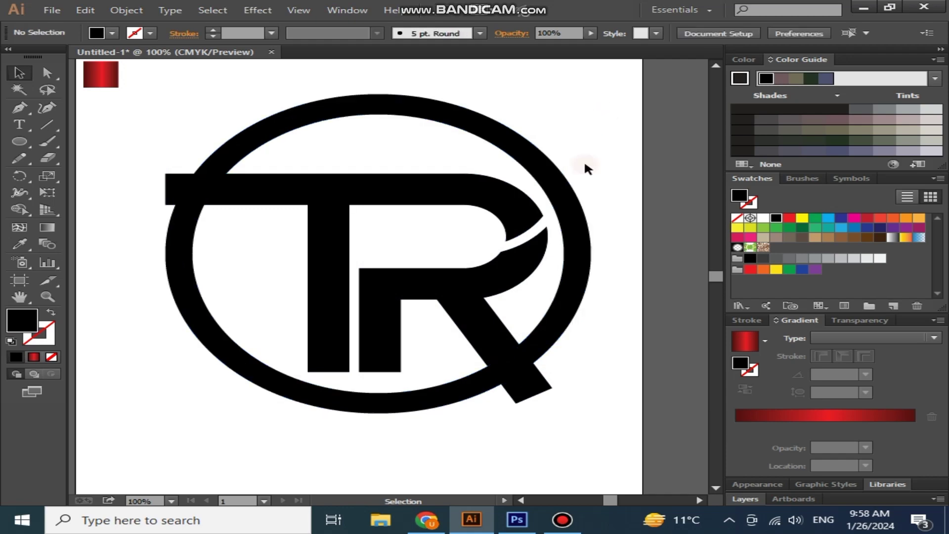
{"action": "left_click", "coordinate": [497, 221]}
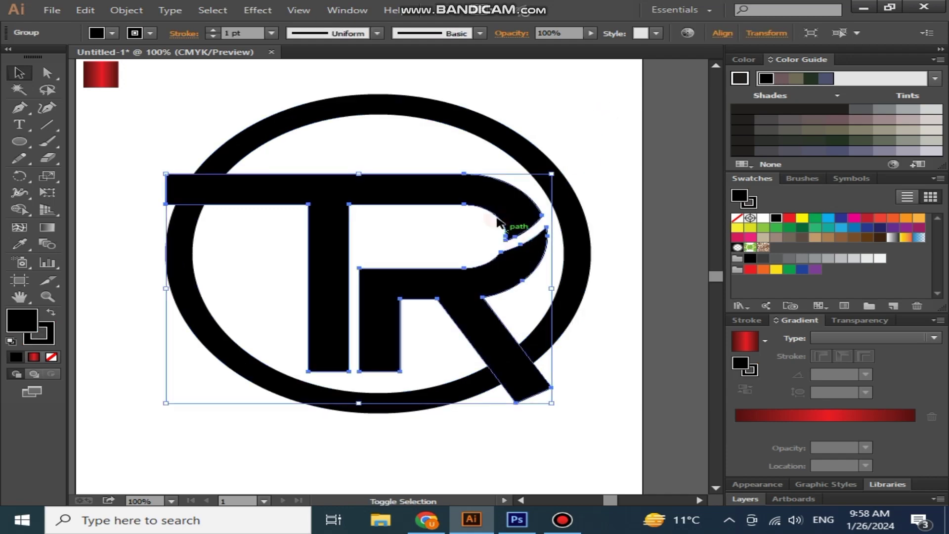
Apply an 8 pt Offset Path to the TR letters with Preview enabled
{"action": "left_click", "coordinate": [123, 8]}
{"action": "mouse_move", "coordinate": [147, 290]}
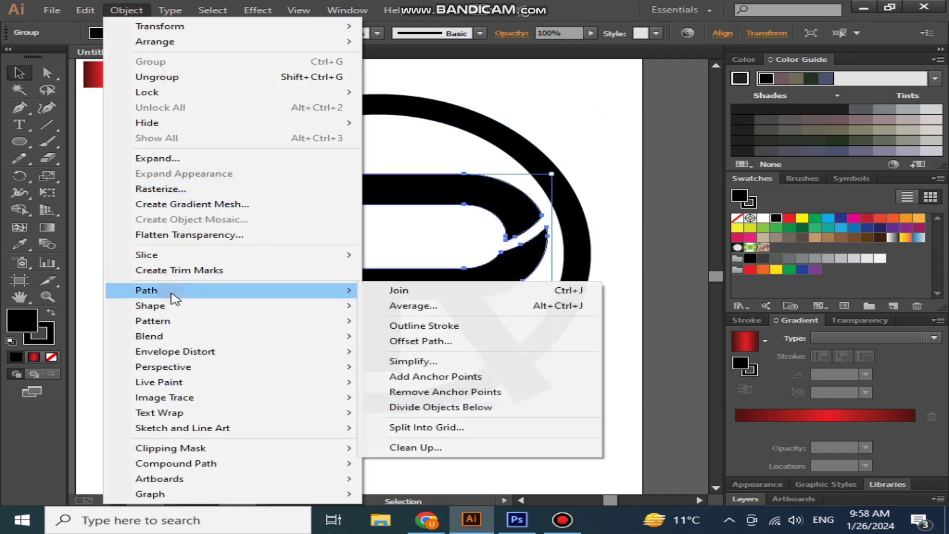
{"action": "left_click", "coordinate": [402, 340]}
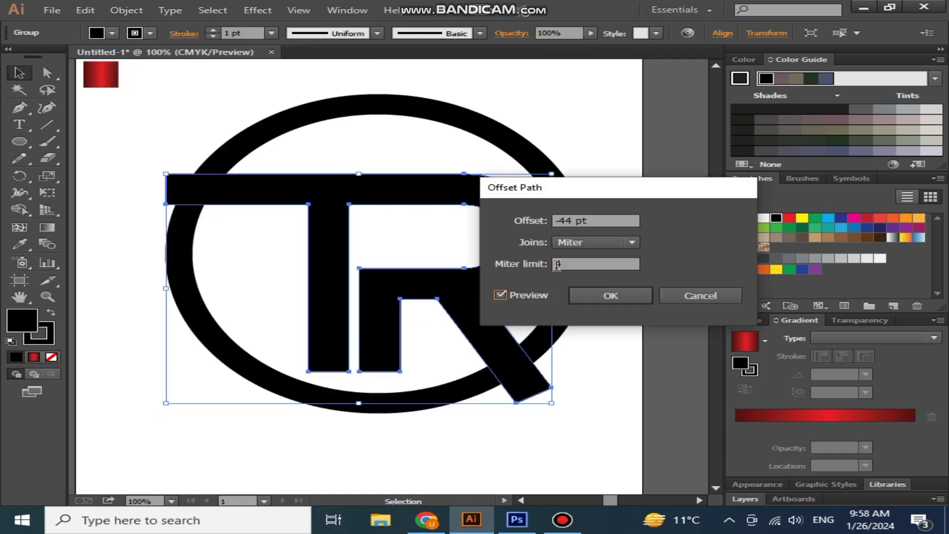
{"action": "type", "text": "8"}
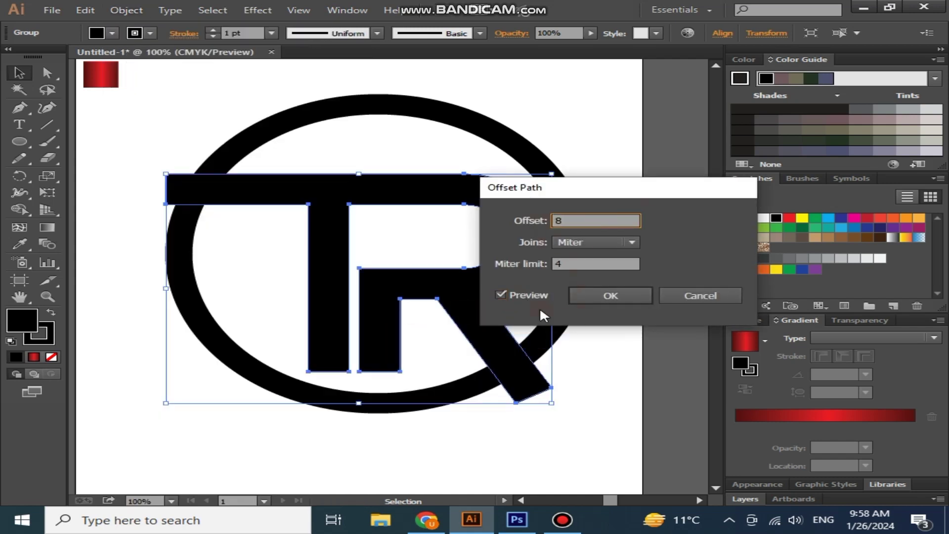
{"action": "key", "text": "Tab"}
{"action": "left_click", "coordinate": [624, 220]}
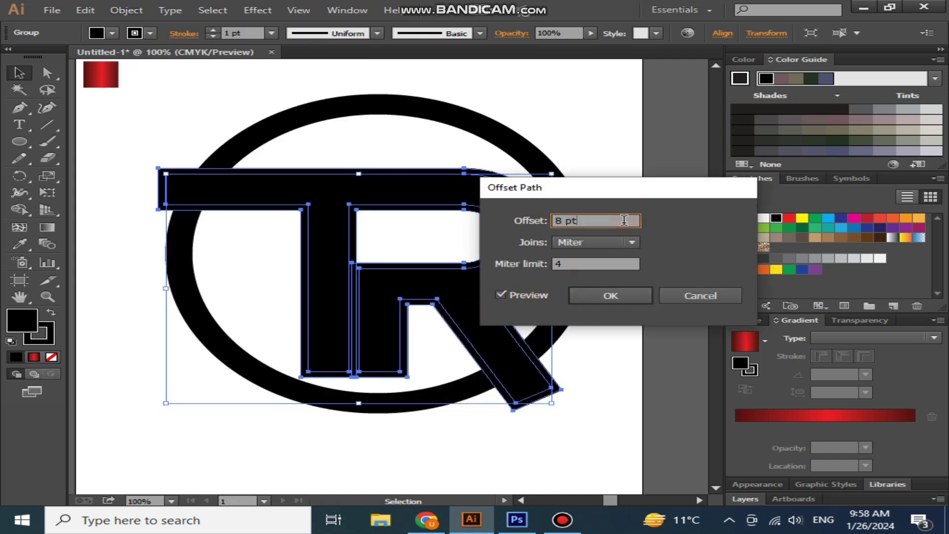
{"action": "left_click", "coordinate": [599, 295]}
Select the whole logo and Shape Builder-merge the R with the ring
{"action": "left_click", "coordinate": [557, 178]}
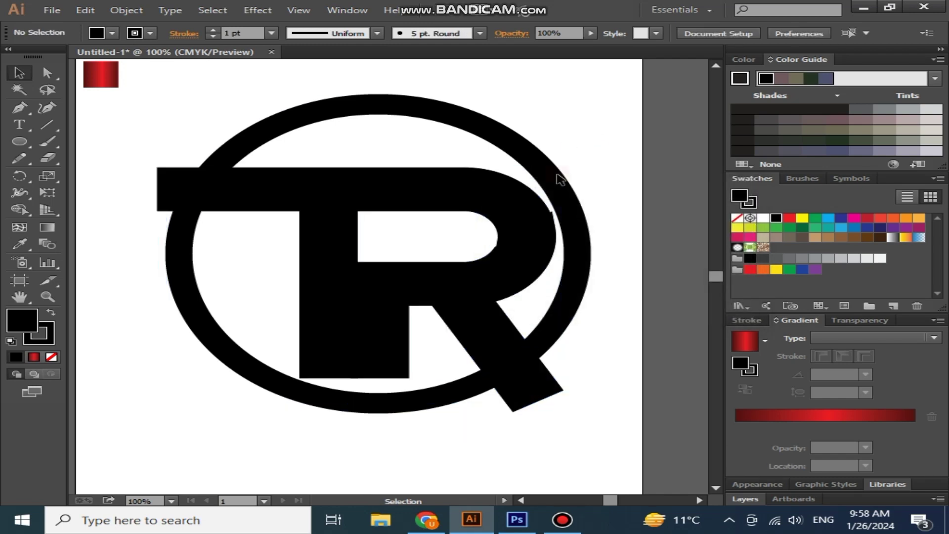
{"action": "left_click", "coordinate": [268, 304]}
{"action": "left_click", "coordinate": [20, 209]}
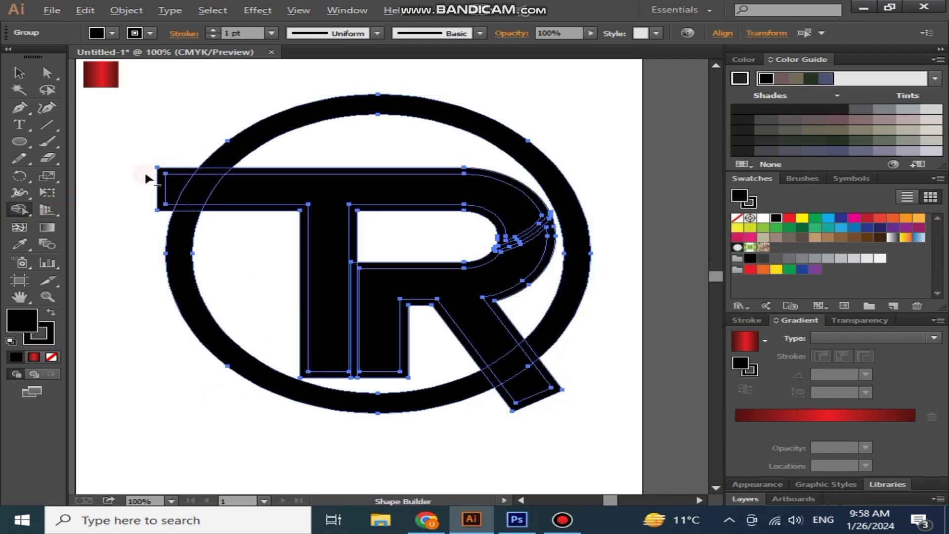
{"action": "left_click_drag", "start_coordinate": [465, 292], "coordinate": [546, 335]}
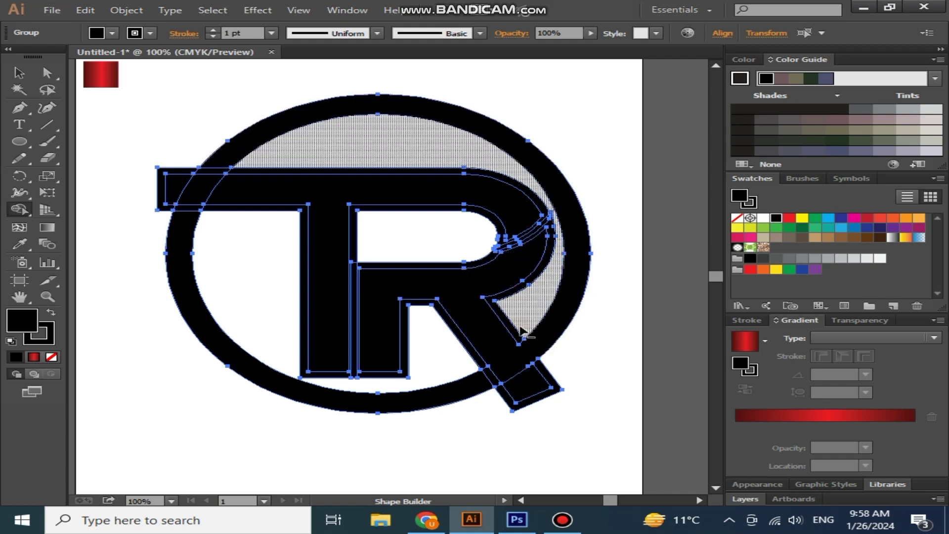
{"action": "scroll", "coordinate": [548, 223], "scroll_direction": "up", "scroll_amount": 1}
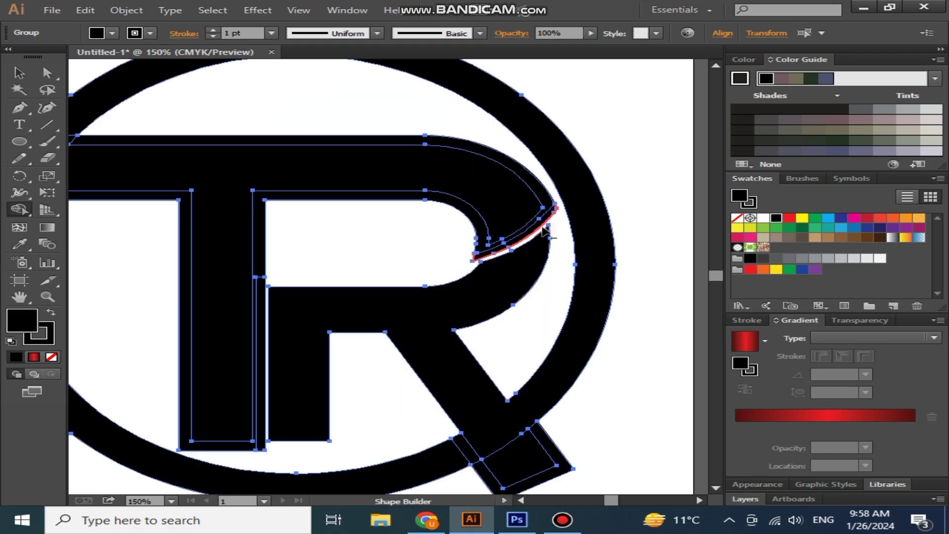
{"action": "scroll", "coordinate": [551, 220], "scroll_direction": "up", "scroll_amount": 1}
{"action": "scroll", "coordinate": [553, 217], "scroll_direction": "up", "scroll_amount": 1}
{"action": "scroll", "coordinate": [552, 217], "scroll_direction": "up", "scroll_amount": 1}
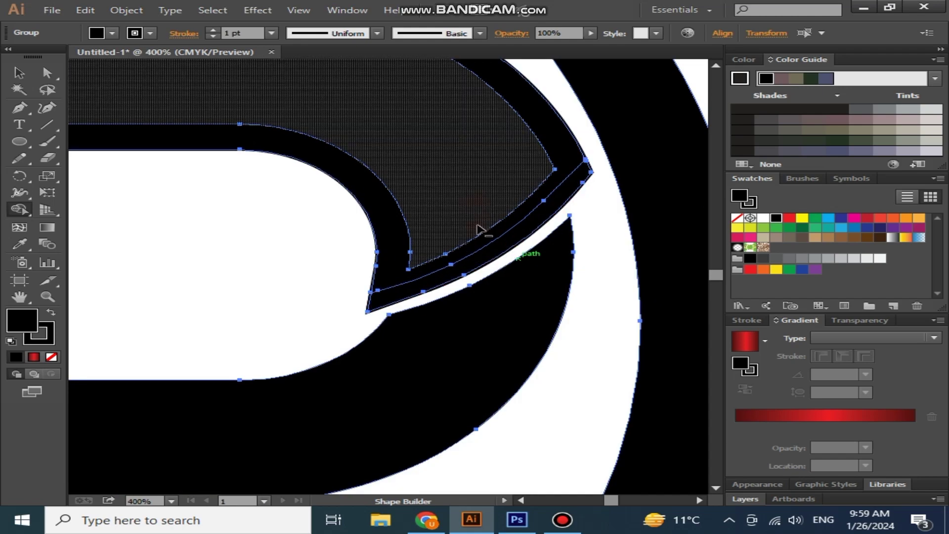
Remove the gap pieces where the R meets the ring and merge the T's crossbar pieces
{"action": "left_click", "coordinate": [475, 252]}
{"action": "scroll", "coordinate": [480, 256], "scroll_direction": "down", "scroll_amount": 1}
{"action": "scroll", "coordinate": [484, 258], "scroll_direction": "down", "scroll_amount": 1}
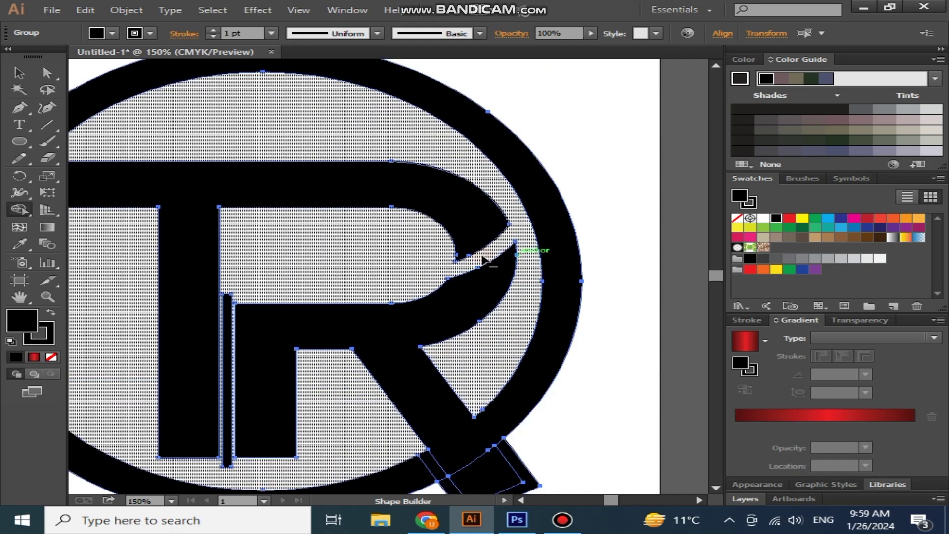
{"action": "scroll", "coordinate": [487, 259], "scroll_direction": "down", "scroll_amount": 1}
{"action": "scroll", "coordinate": [302, 279], "scroll_direction": "up", "scroll_amount": 1}
{"action": "scroll", "coordinate": [502, 393], "scroll_direction": "down", "scroll_amount": 2}
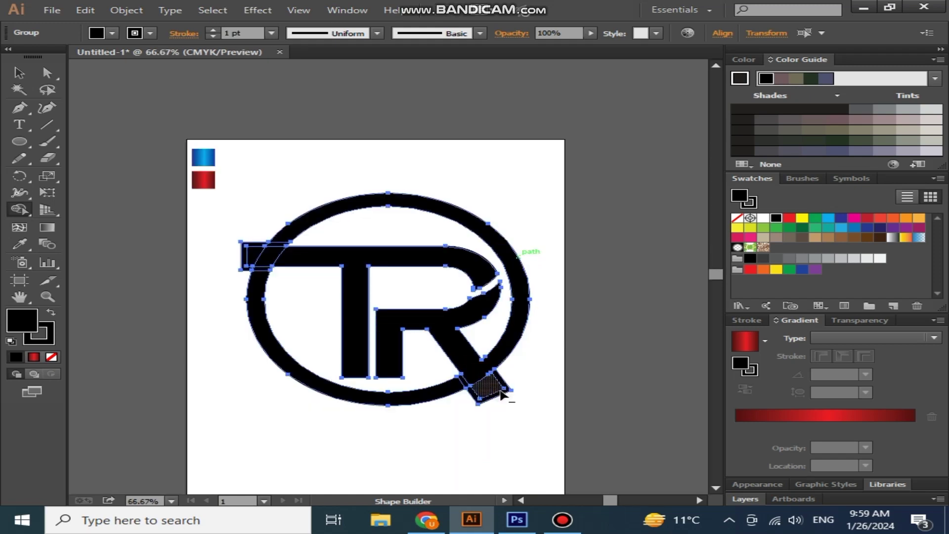
{"action": "scroll", "coordinate": [469, 401], "scroll_direction": "up", "scroll_amount": 2}
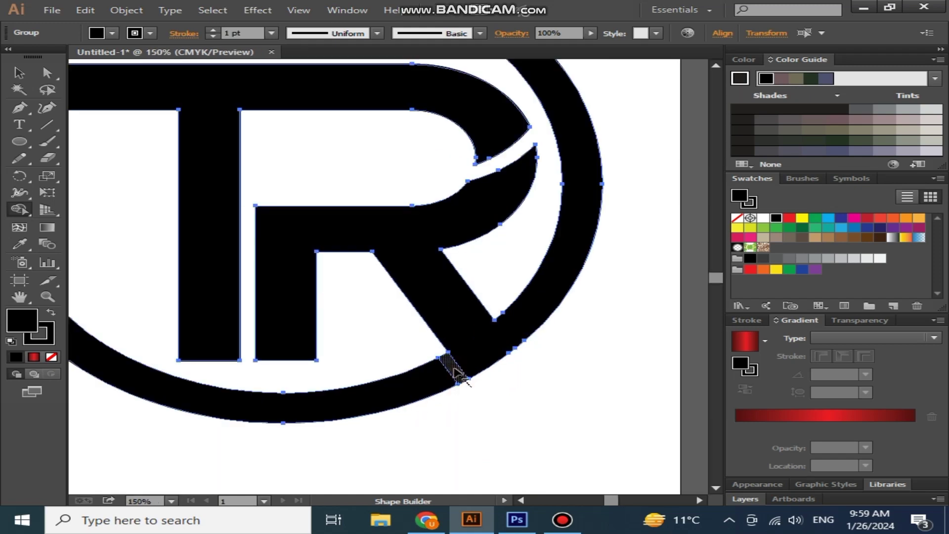
{"action": "left_click", "coordinate": [456, 374], "text": "alt"}
{"action": "scroll", "coordinate": [186, 169], "scroll_direction": "down", "scroll_amount": 1}
{"action": "scroll", "coordinate": [212, 191], "scroll_direction": "up", "scroll_amount": 1}
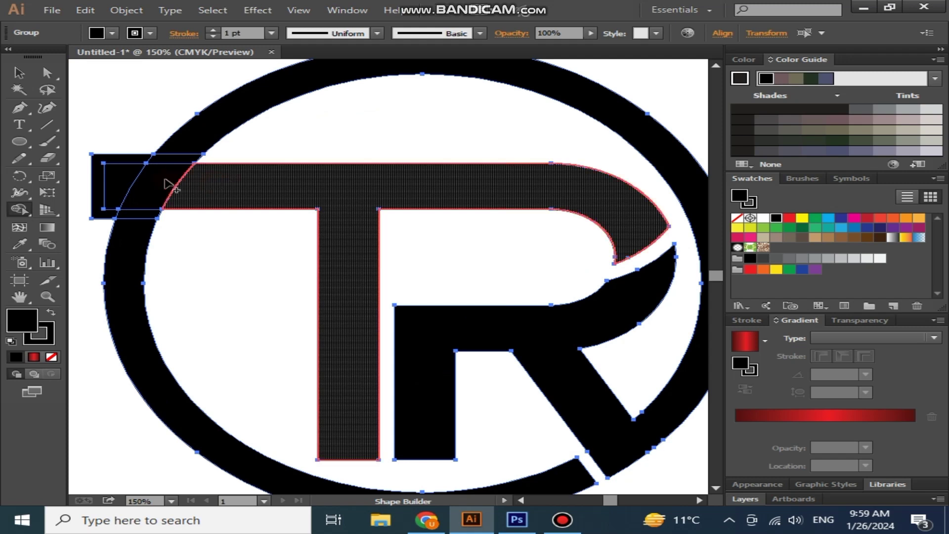
{"action": "left_click_drag", "start_coordinate": [168, 186], "coordinate": [136, 237]}
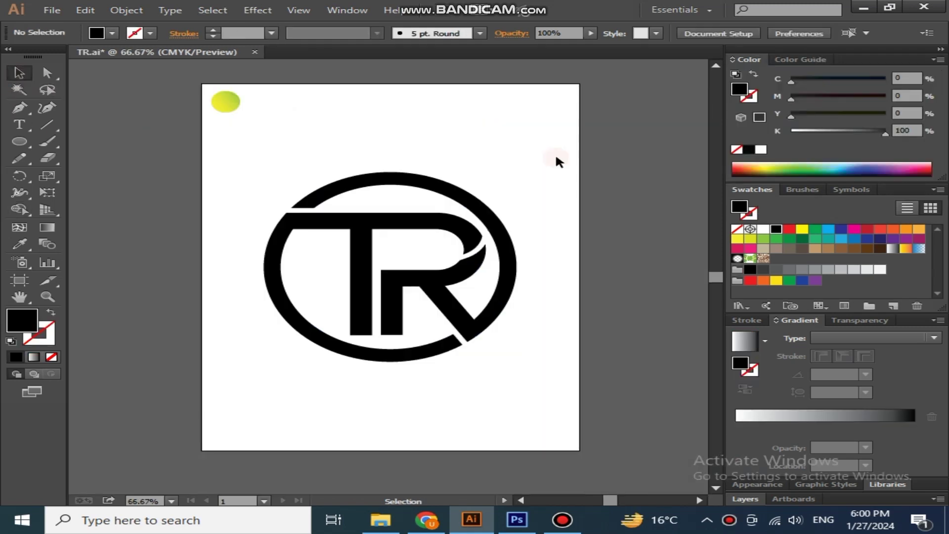
Eyedropper the green-to-yellow gradient onto the TR letters
{"action": "left_click", "coordinate": [383, 237]}
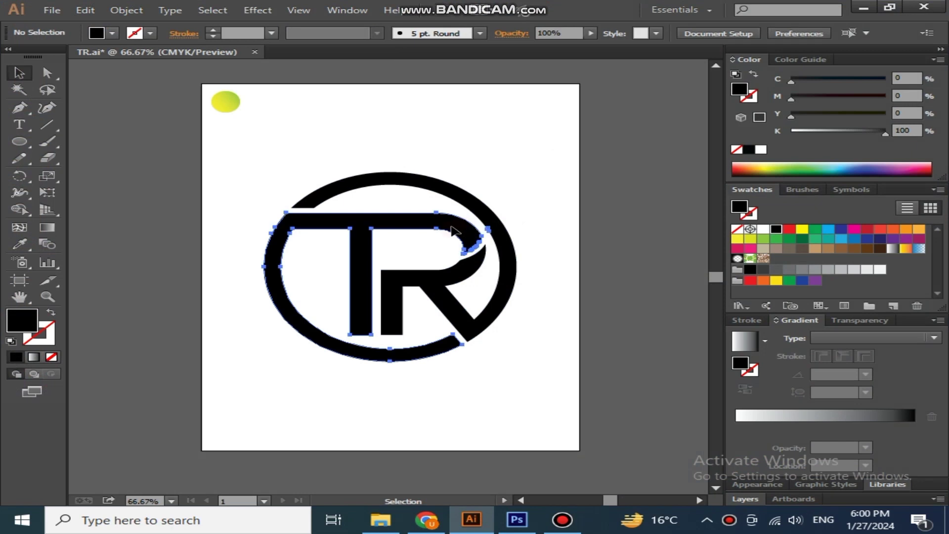
{"action": "left_click", "coordinate": [19, 244]}
{"action": "left_click", "coordinate": [225, 102]}
{"action": "left_click", "coordinate": [19, 74]}
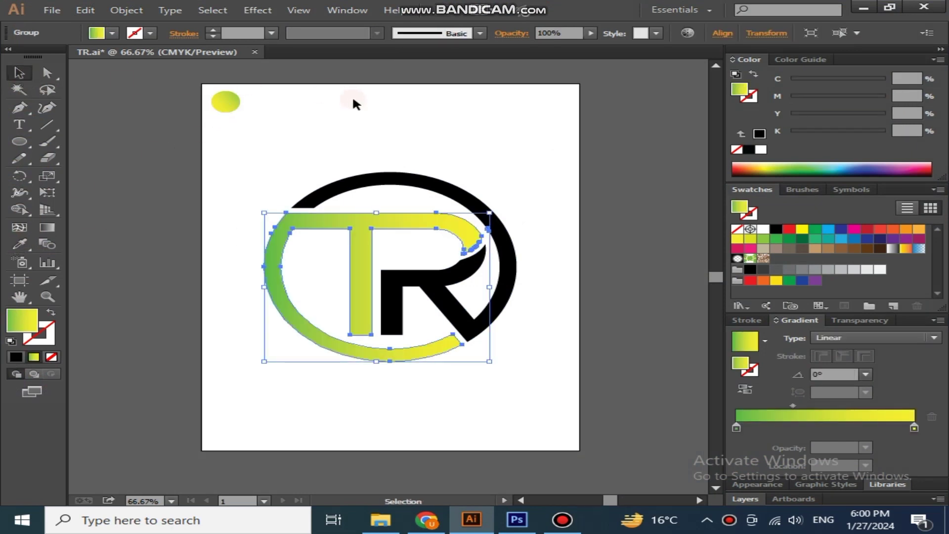
{"action": "left_click", "coordinate": [352, 95]}
Apply the green-to-yellow gradient to the ring and angle it diagonally
{"action": "left_click", "coordinate": [387, 172]}
{"action": "left_click", "coordinate": [20, 244]}
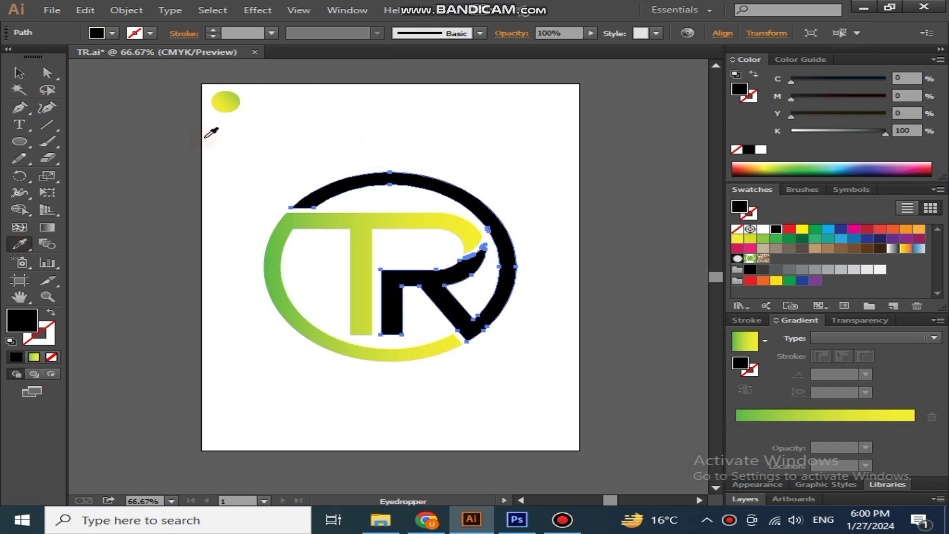
{"action": "left_click", "coordinate": [225, 102]}
{"action": "key", "text": "v"}
{"action": "left_click", "coordinate": [435, 148]}
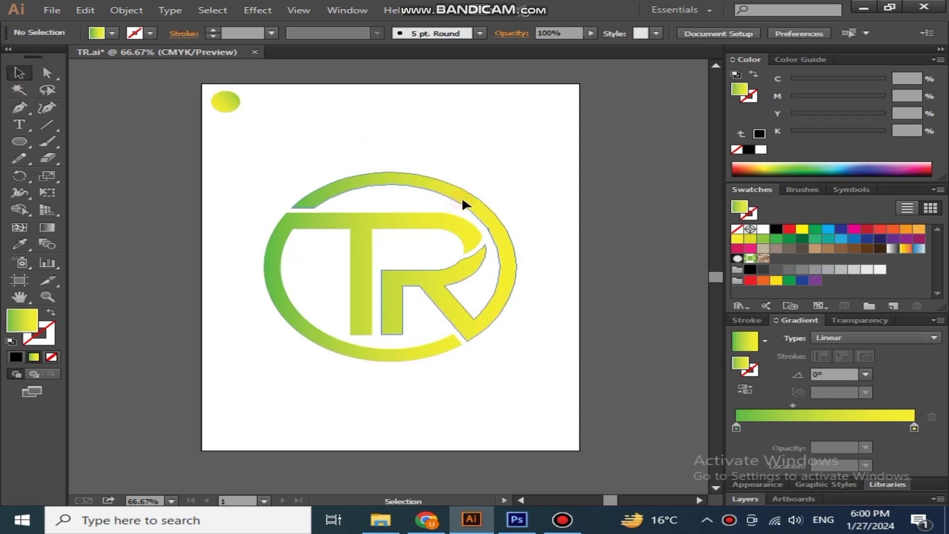
{"action": "left_click", "coordinate": [462, 197]}
{"action": "left_click", "coordinate": [45, 228]}
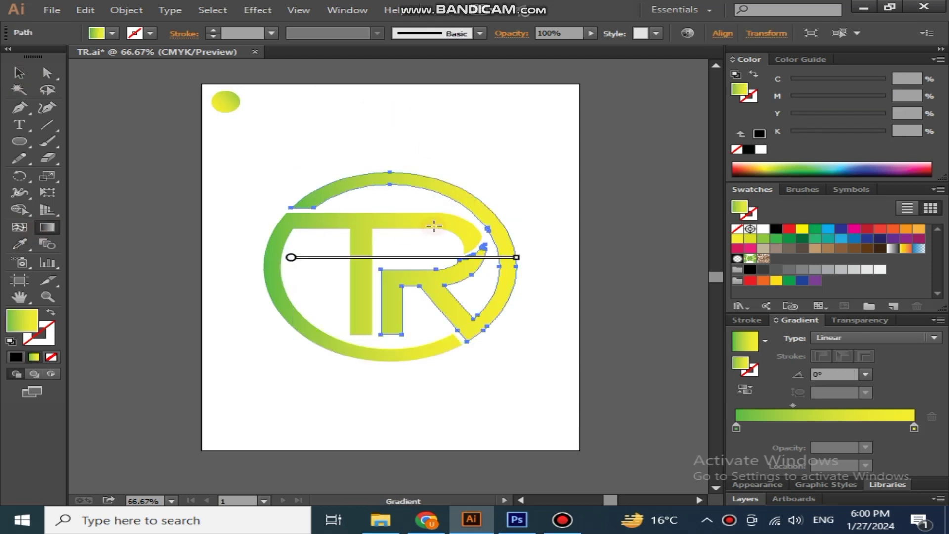
{"action": "left_click_drag", "start_coordinate": [510, 182], "coordinate": [351, 294]}
Group all the logo pieces and drag the logo into Photoshop
{"action": "left_click", "coordinate": [18, 72]}
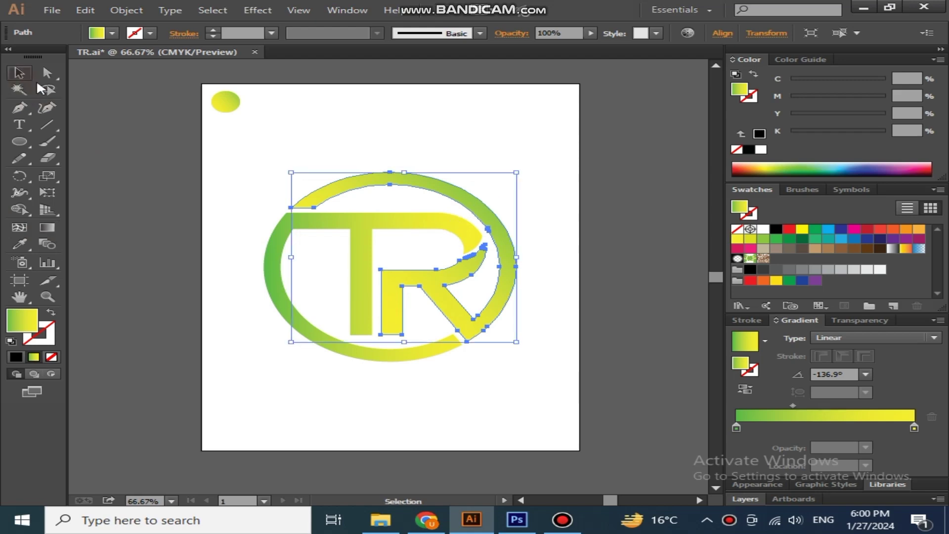
{"action": "left_click", "coordinate": [588, 144]}
{"action": "left_click_drag", "start_coordinate": [308, 329], "coordinate": [293, 335]}
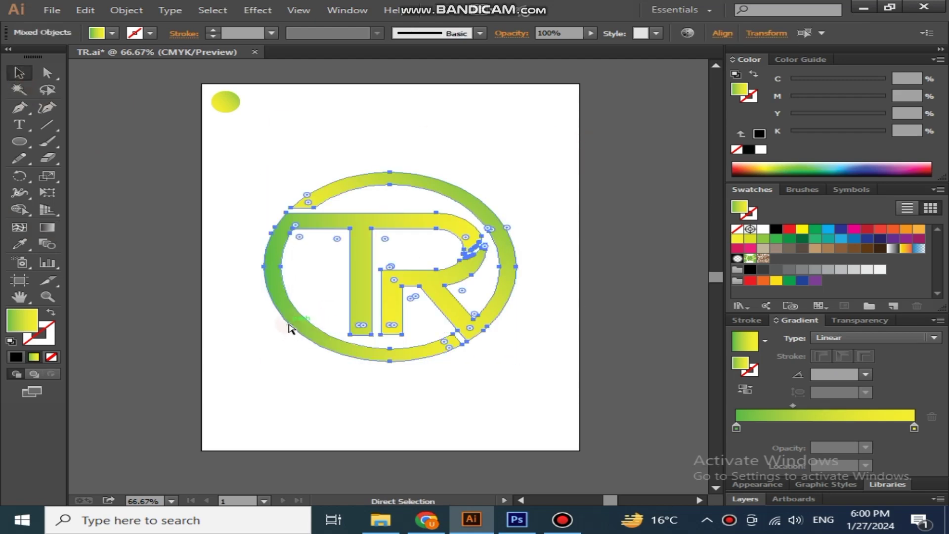
{"action": "key", "text": "ctrl+g"}
{"action": "left_click", "coordinate": [430, 318]}
{"action": "mouse_move", "coordinate": [429, 228]}
{"action": "left_mouse_down"}
{"action": "mouse_move", "coordinate": [509, 519]}
{"action": "mouse_move", "coordinate": [389, 285]}
{"action": "left_mouse_up"}
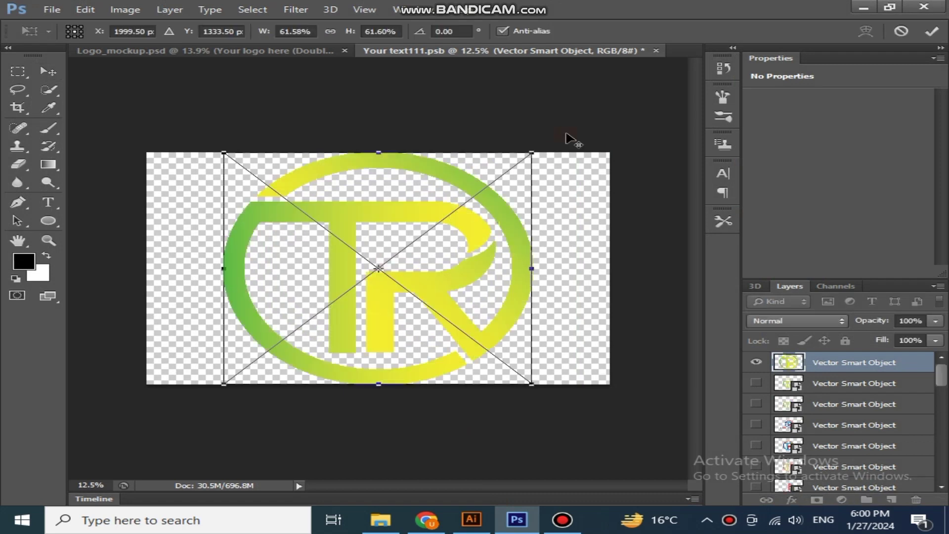
Scale the pasted logo to about 40% and save to update the Logo_mockup.psd smart object
{"action": "left_click_drag", "start_coordinate": [531, 153], "coordinate": [478, 195]}
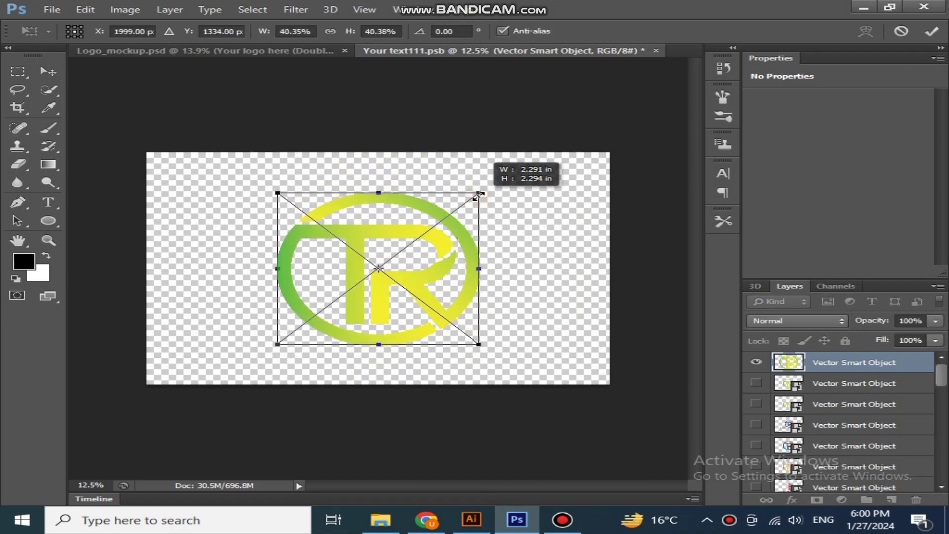
{"action": "key", "text": "Return"}
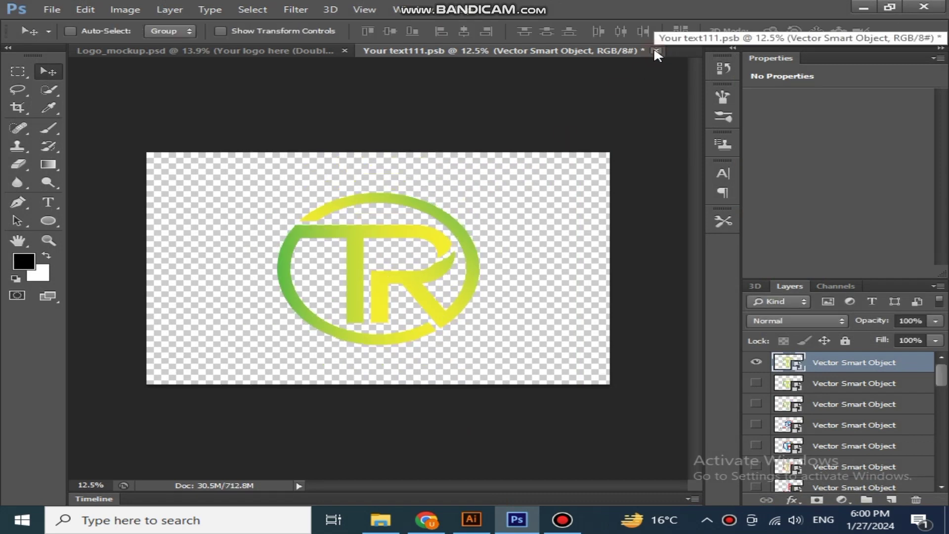
{"action": "key", "text": "ctrl+s"}
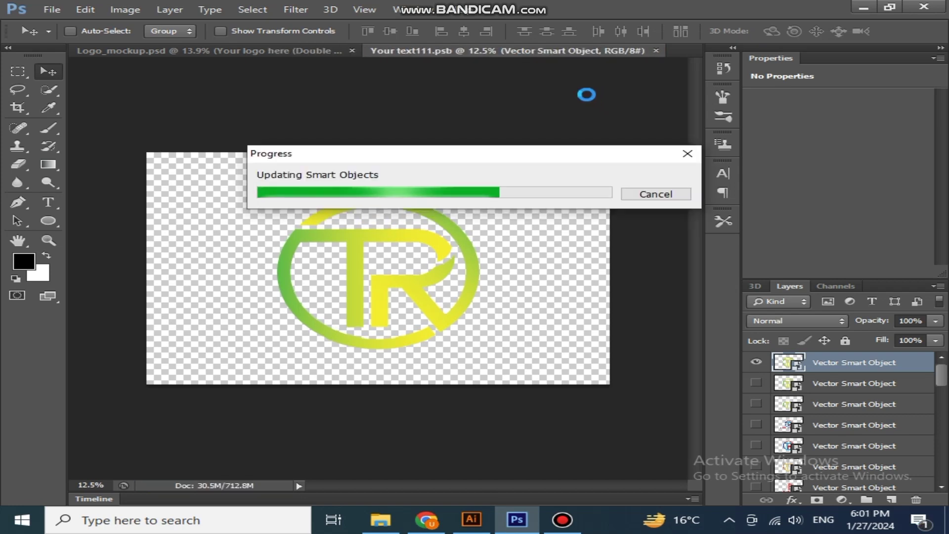
{"action": "scroll", "coordinate": [593, 120], "scroll_direction": "up", "scroll_amount": 1}
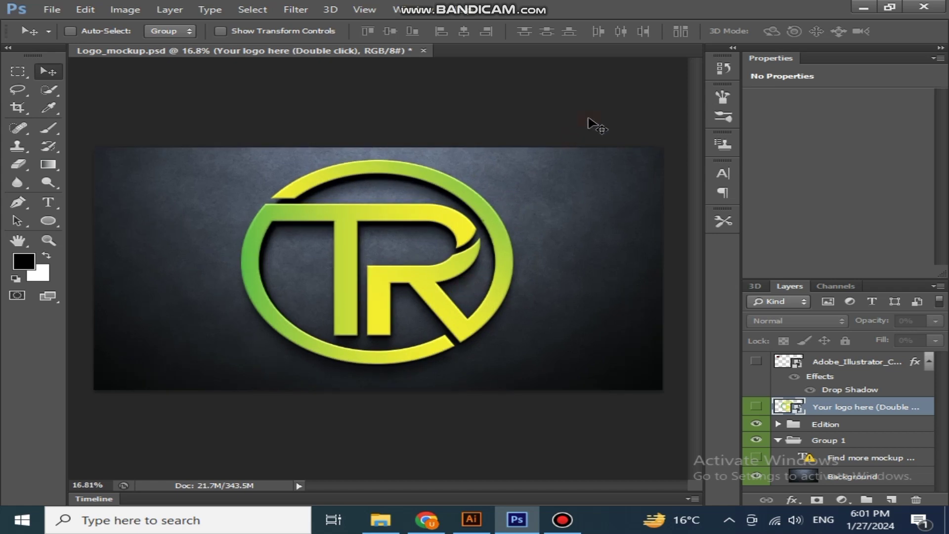